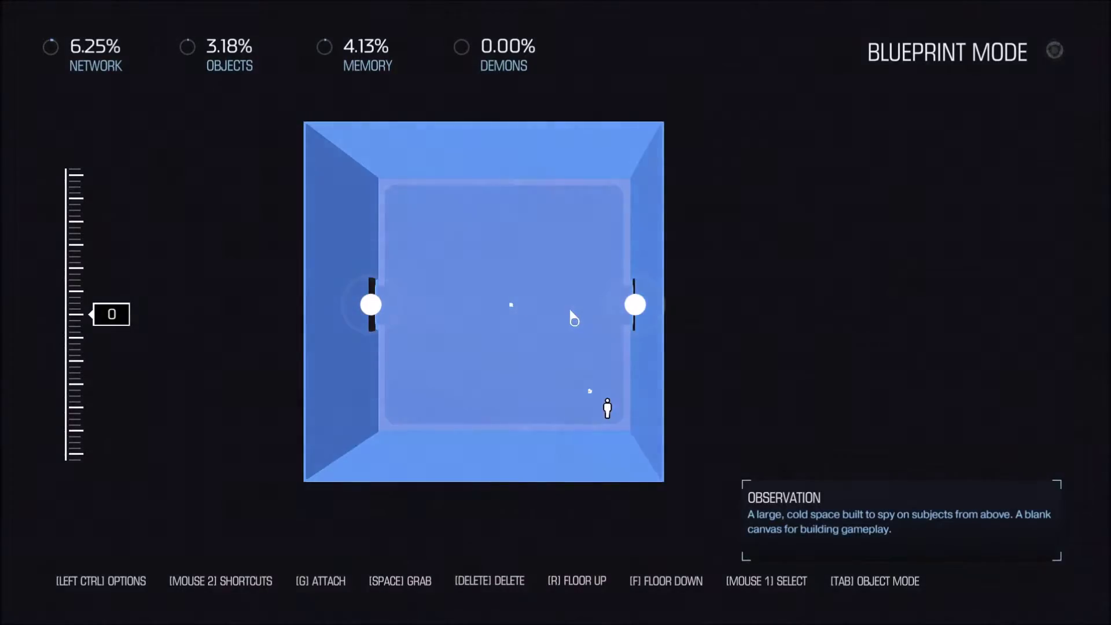
Enter object mode and inspect the properties of the Random (Integer) action and the Random integer variable beside the panel.
key("Tab")
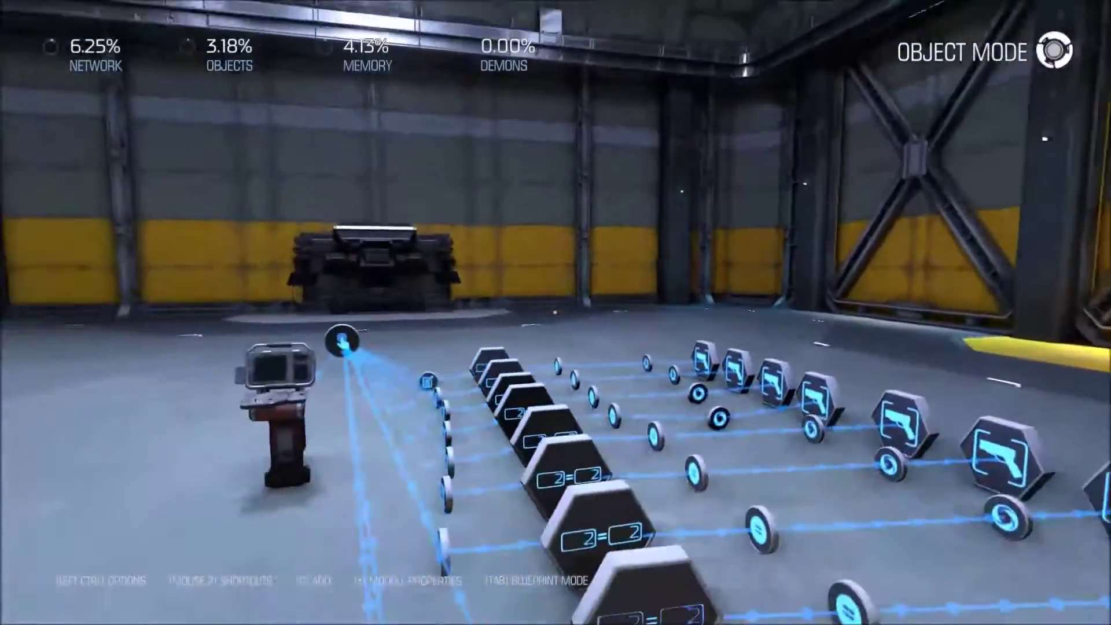
key("w")
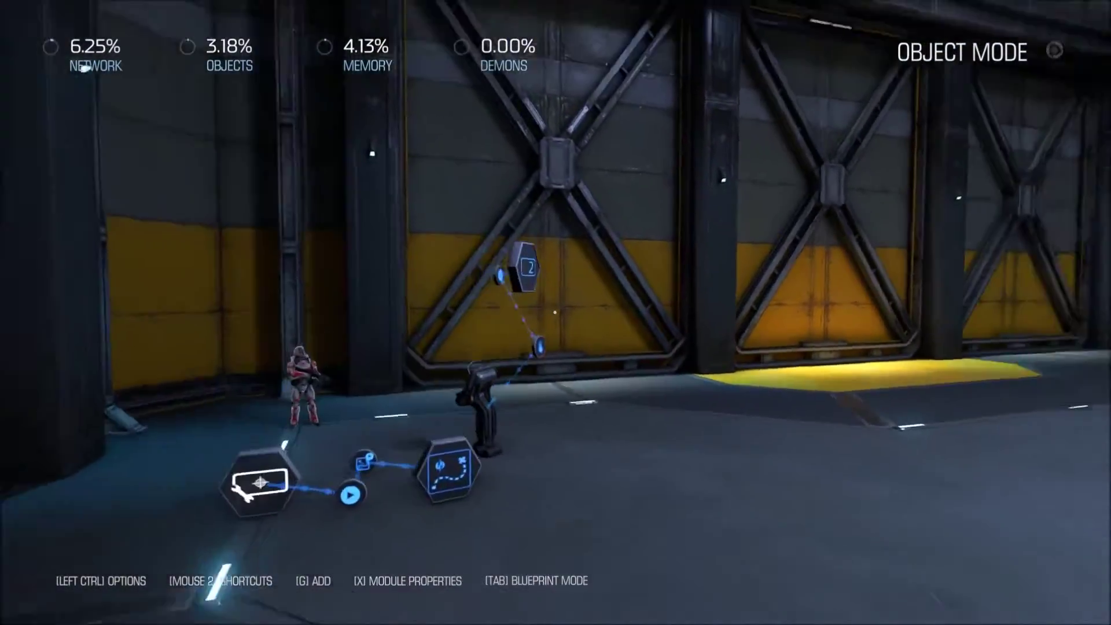
key("s")
key("a")
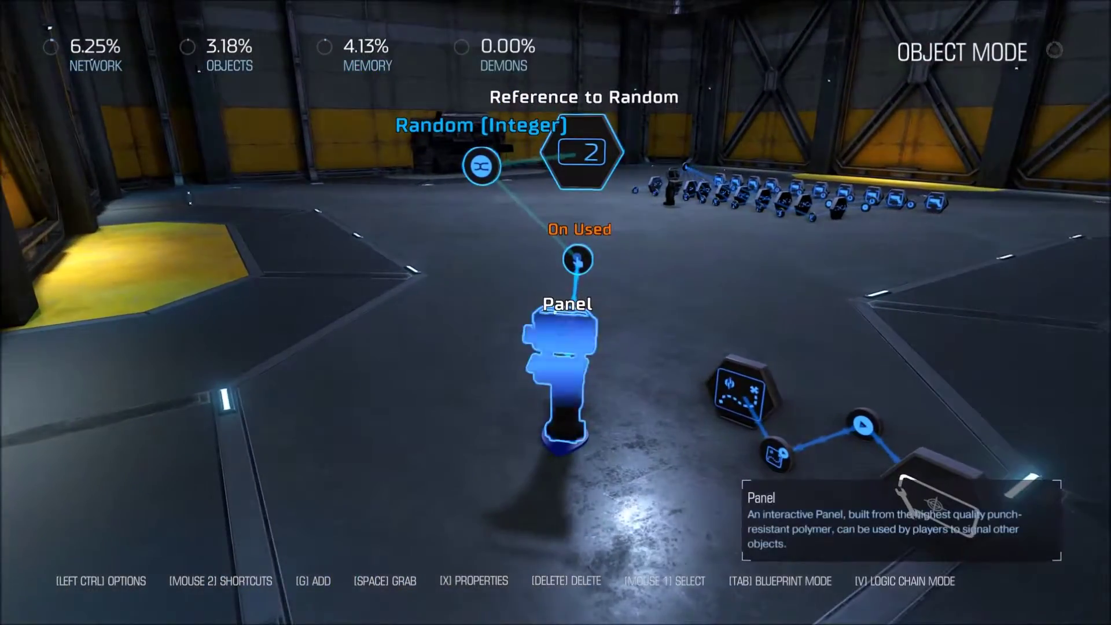
key("s")
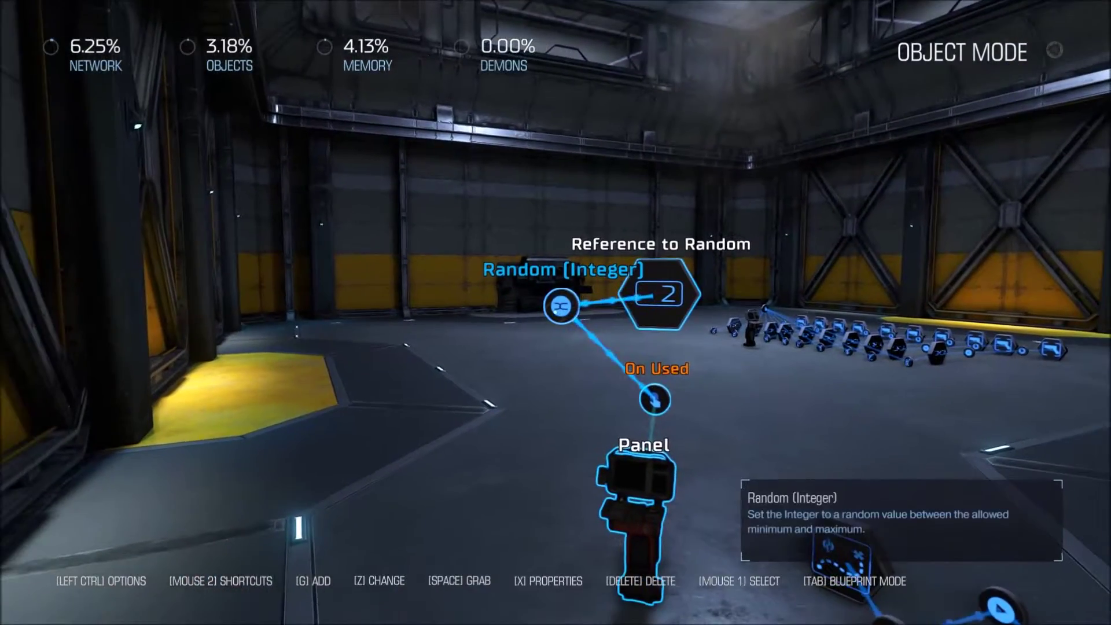
key("x")
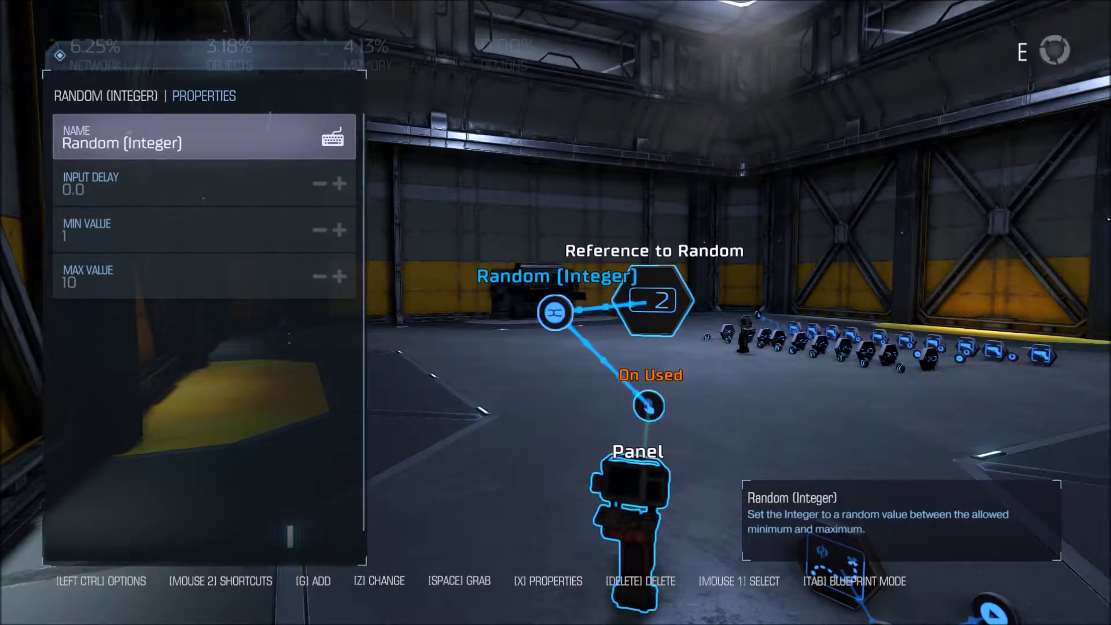
key("Escape")
key("x")
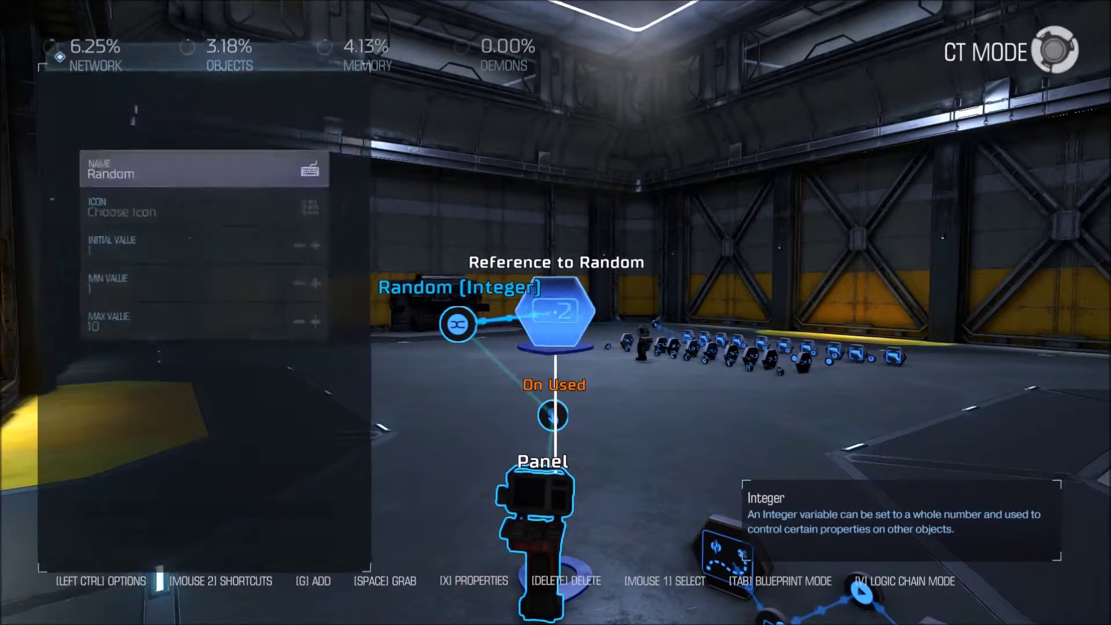
key("Escape")
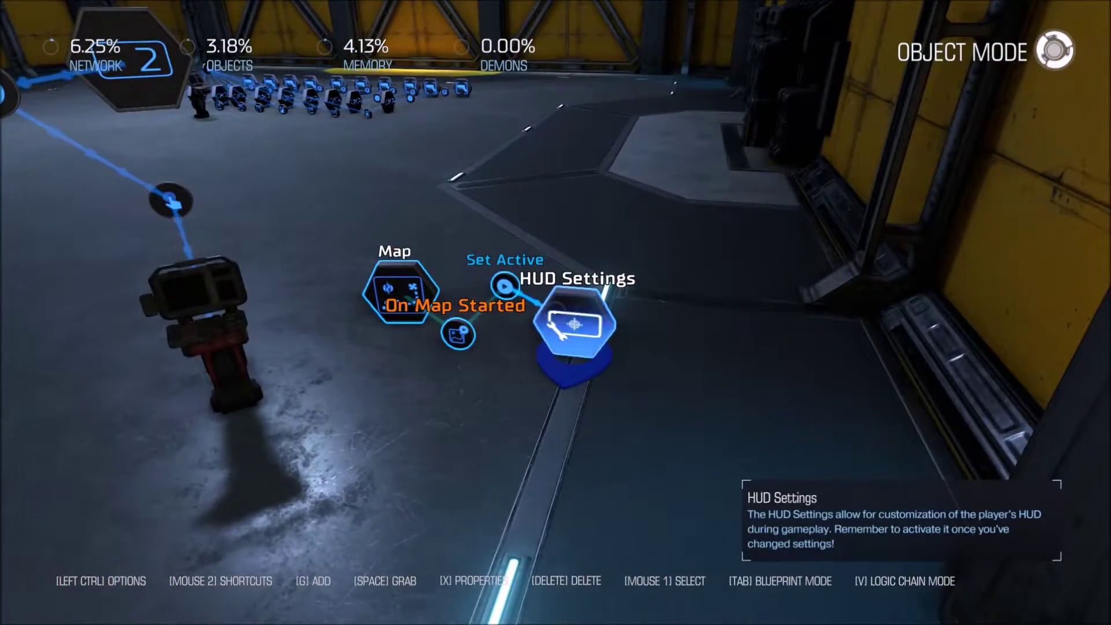
Examine the HUD Settings logic tied to map start and the Integer Compare rows linking the other panel to the weapon spawners.
key("w")
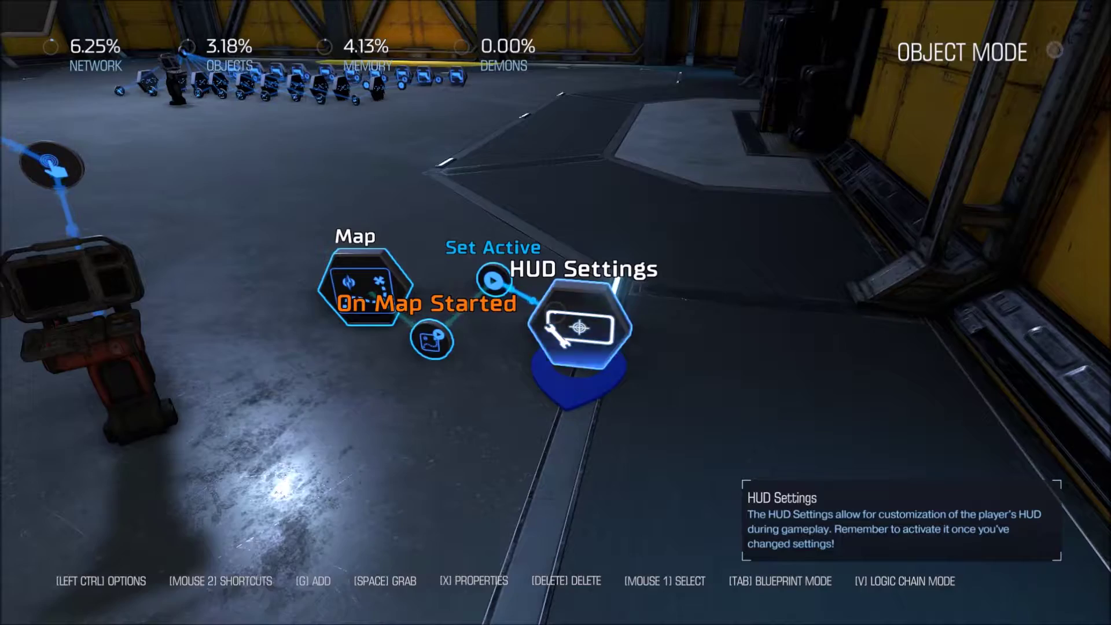
key("s")
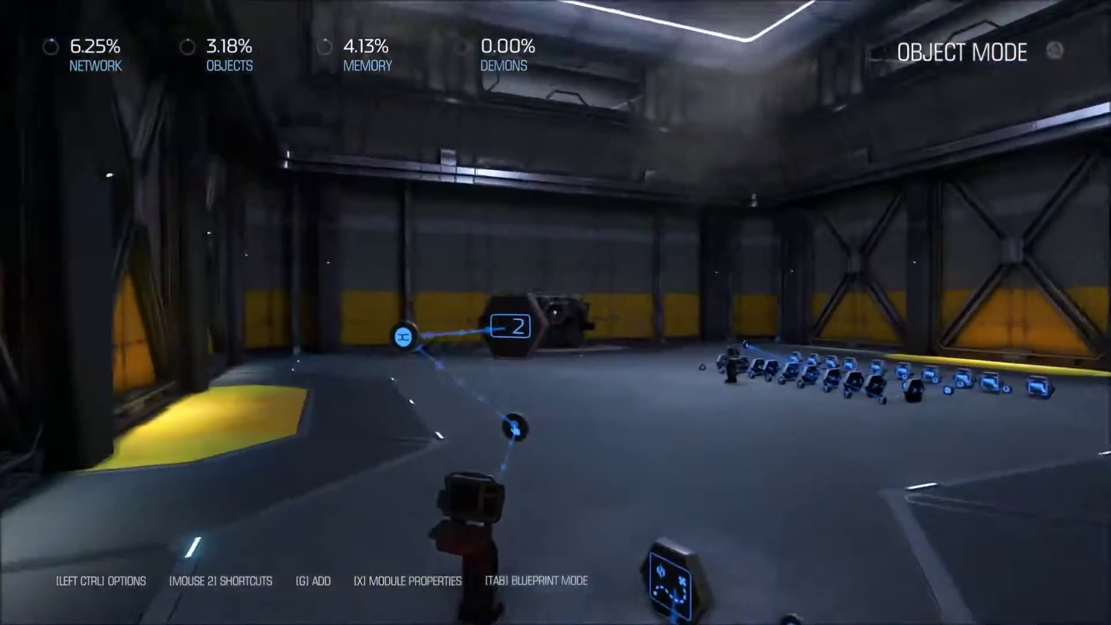
key("w")
key("w")
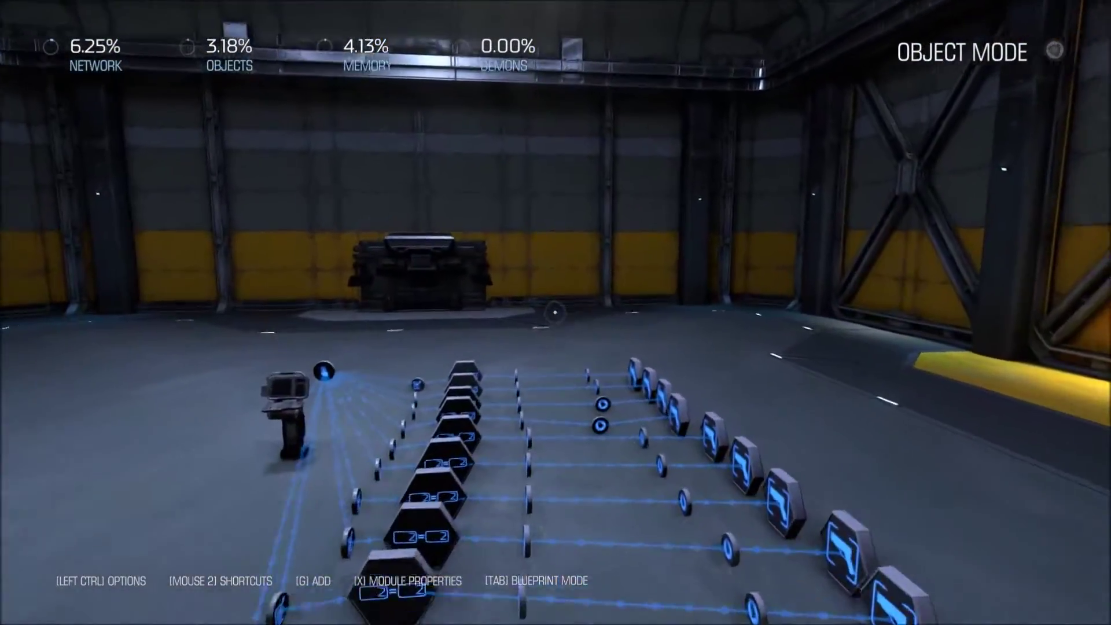
key("s")
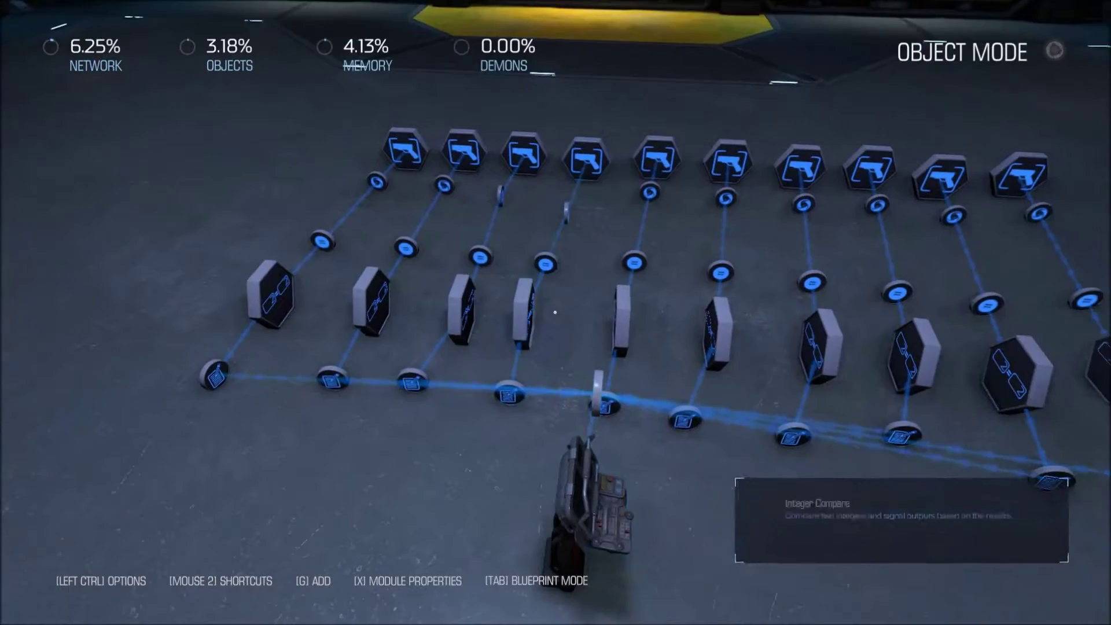
key("d")
key("a")
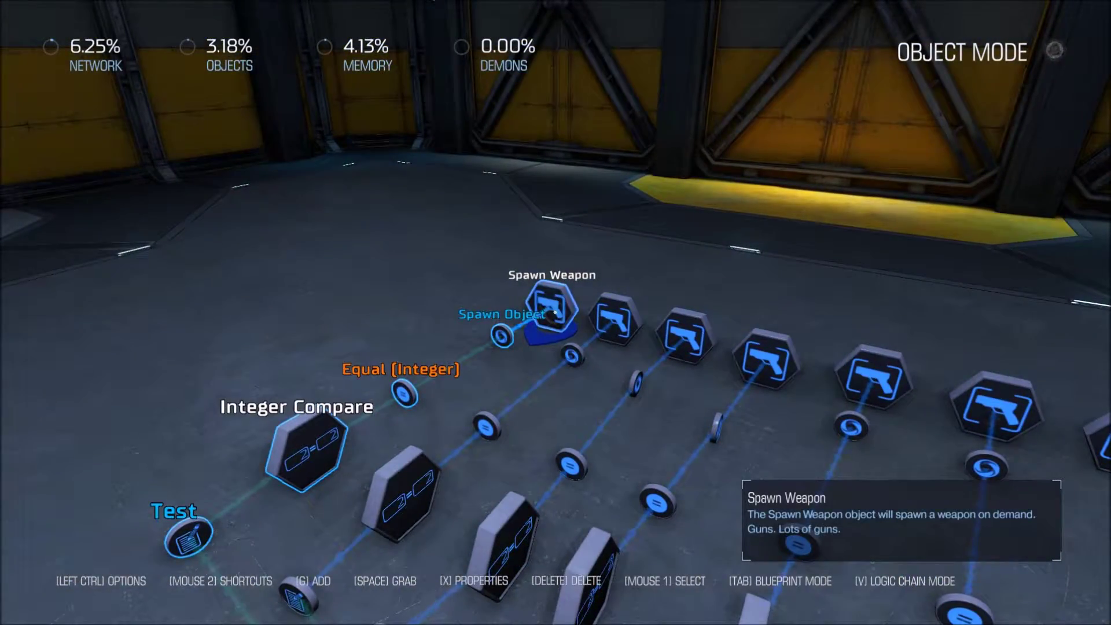
Inspect the weapon properties of the neighbouring Spawn Weapon objects at the far end of the row.
key("x")
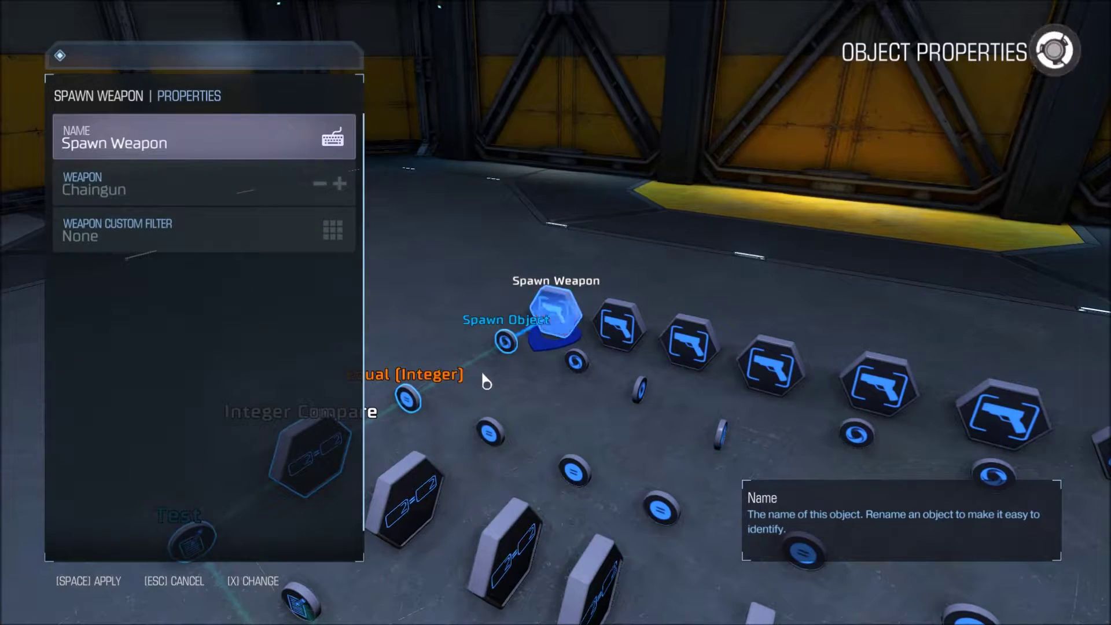
key("Escape")
key("x")
key("Escape")
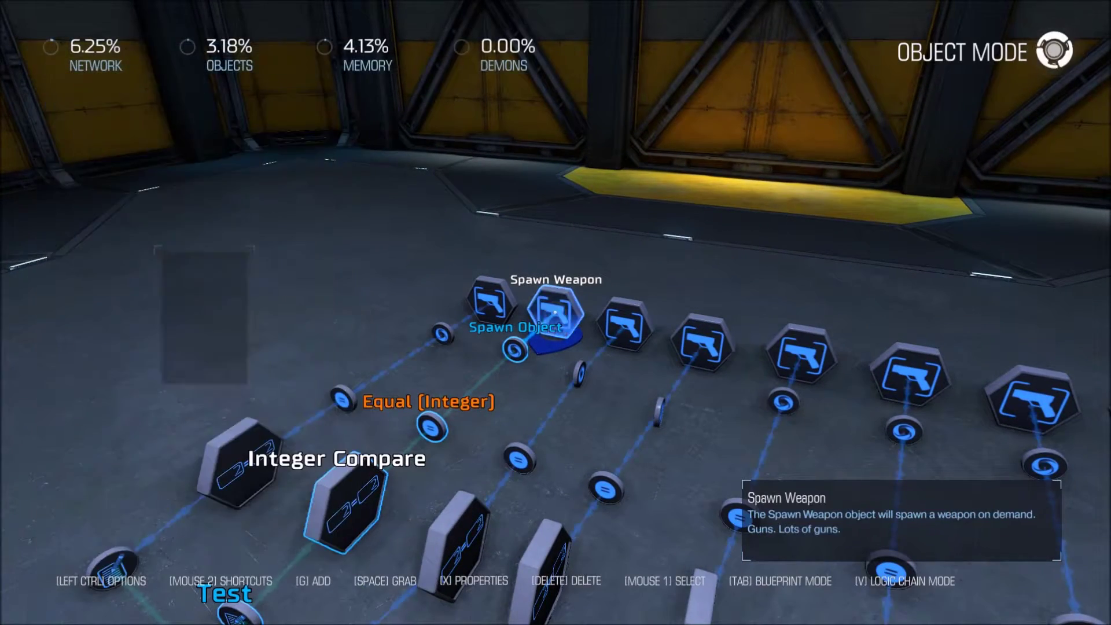
key("x")
key("Escape")
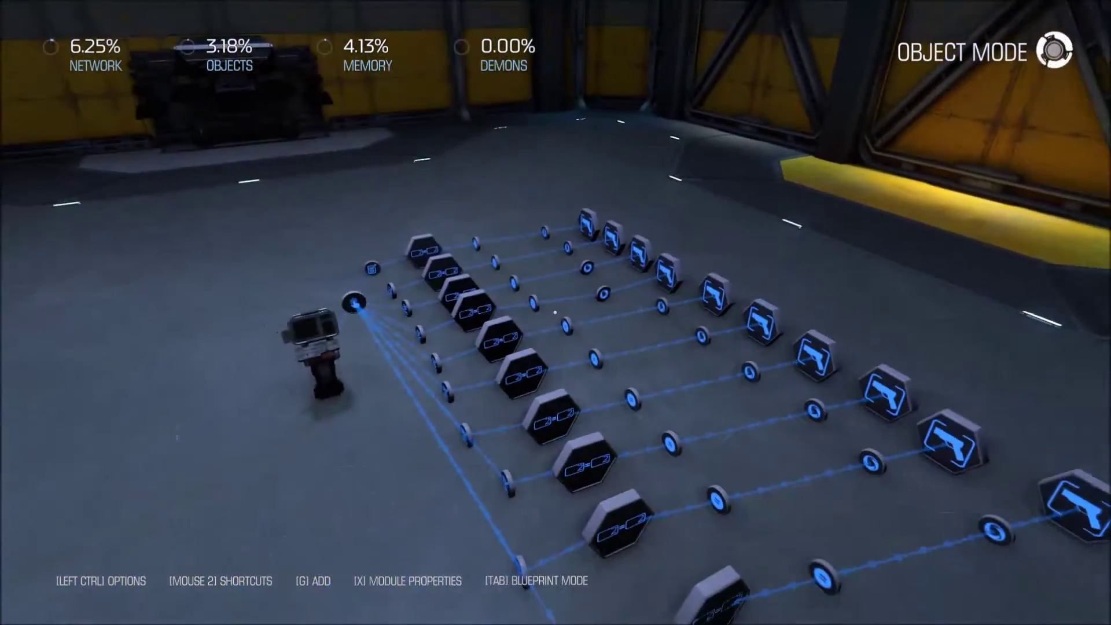
Play-test the map and use the first panel to generate a random number.
key("Escape")
key("Escape")
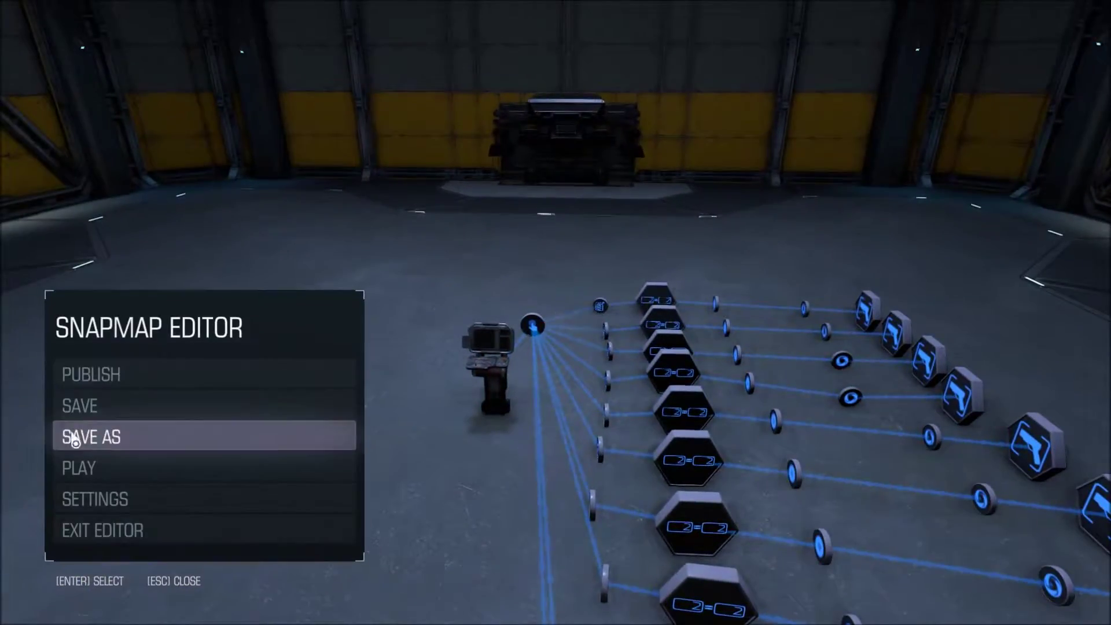
left_click(91, 472)
key("w")
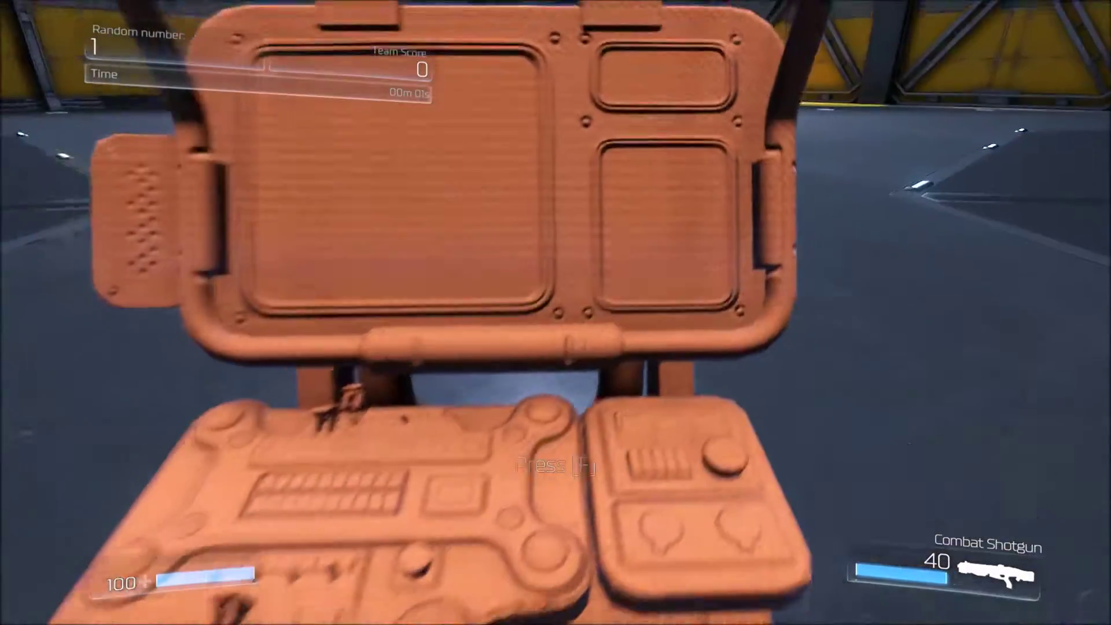
key("f")
key("s")
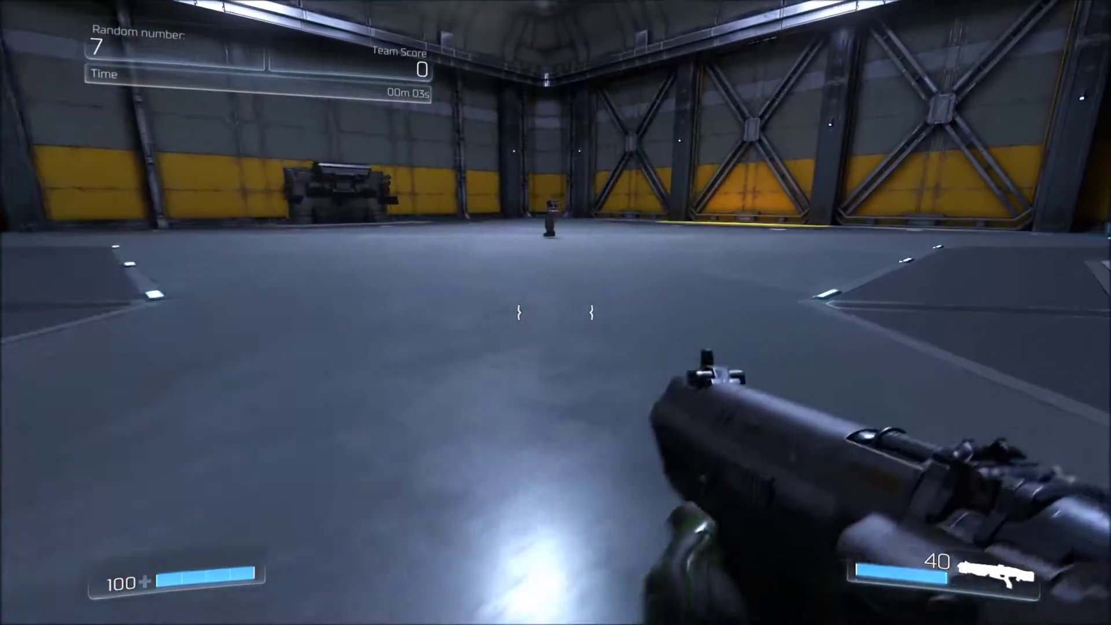
key("w")
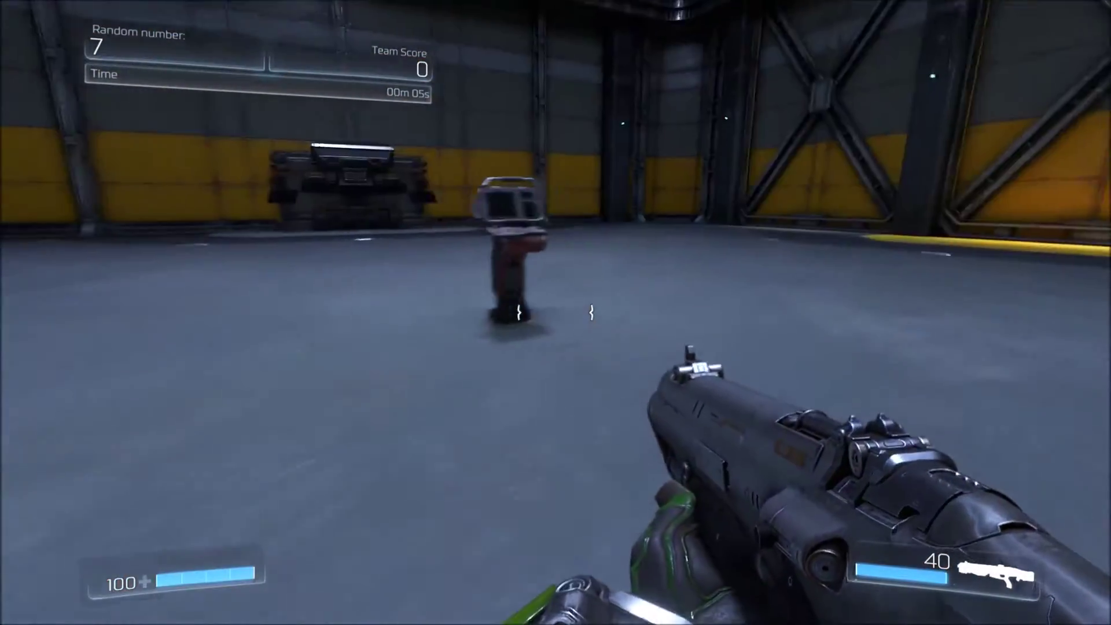
Use the second panel to spawn a weapon, pick it up and end the play test.
key("w")
key("e")
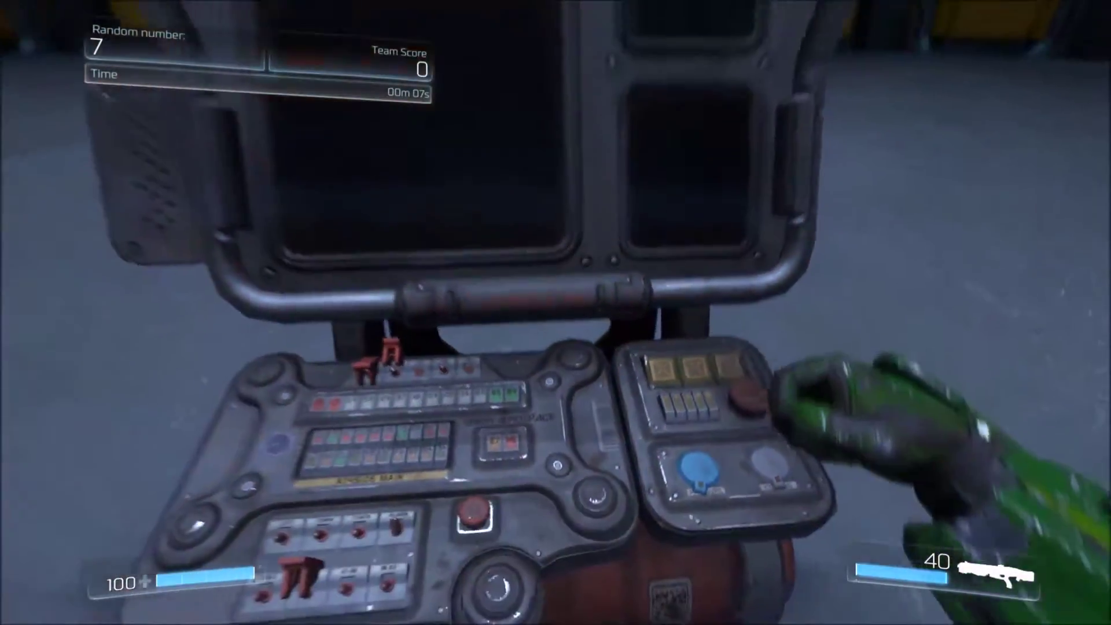
key("w")
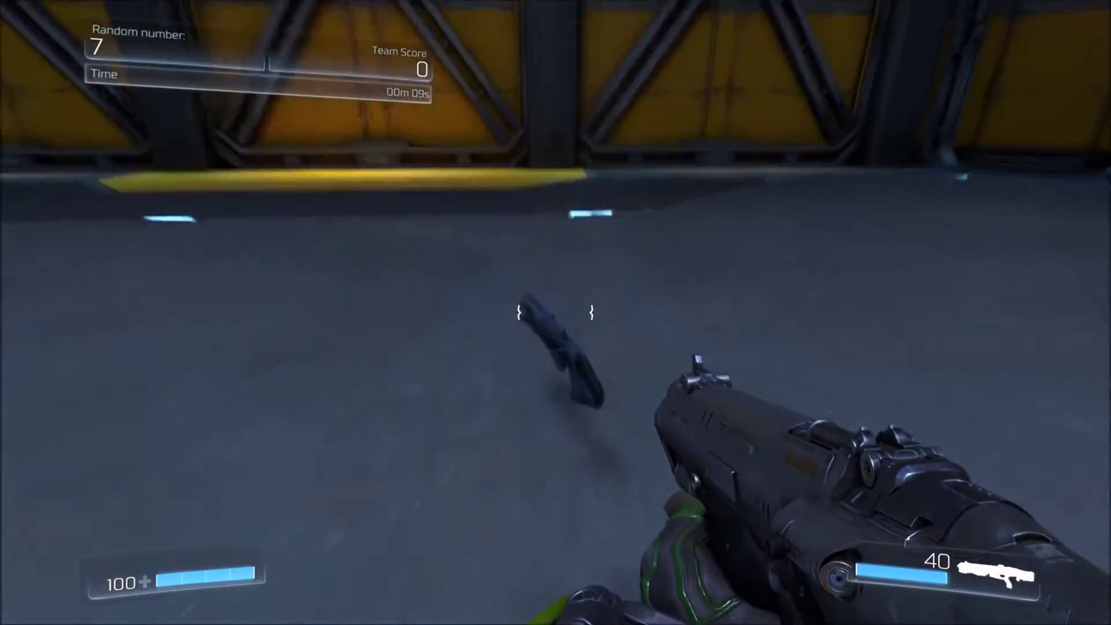
mouse_move(555, 312)
key("w")
key("e")
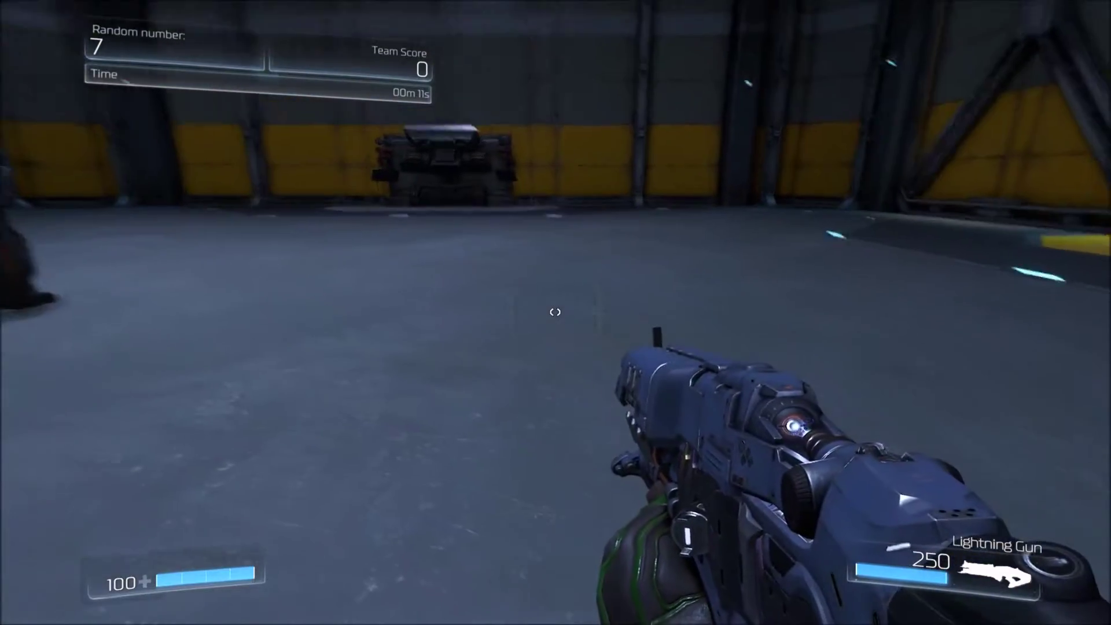
left_click(156, 186)
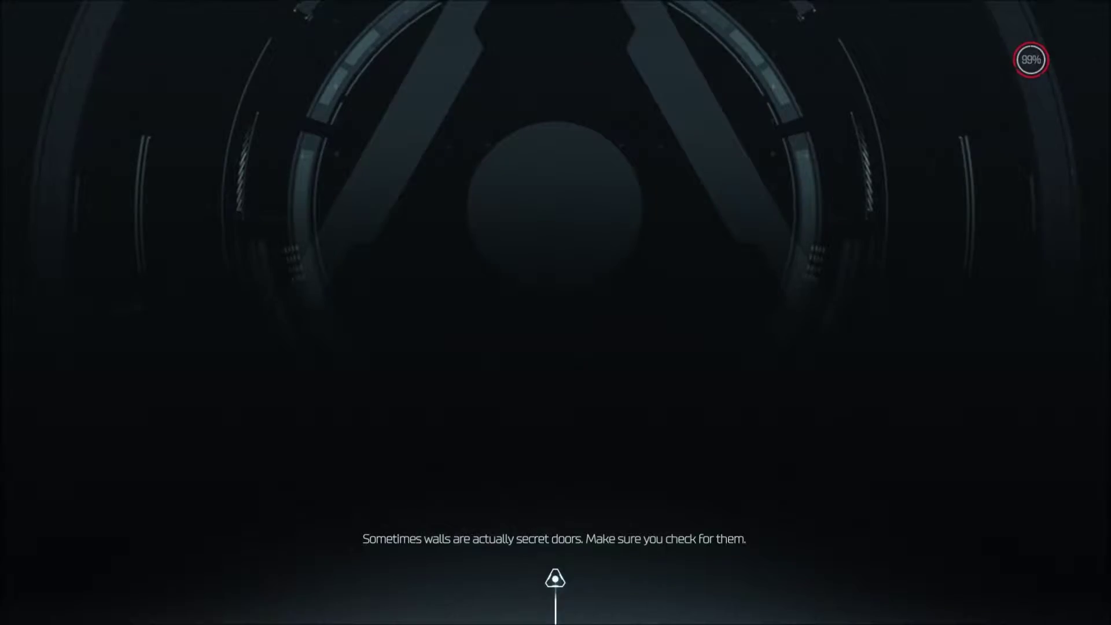
Examine how the panel's On Used signal reaches each Integer Compare and its Spawn Weapon object.
key("d")
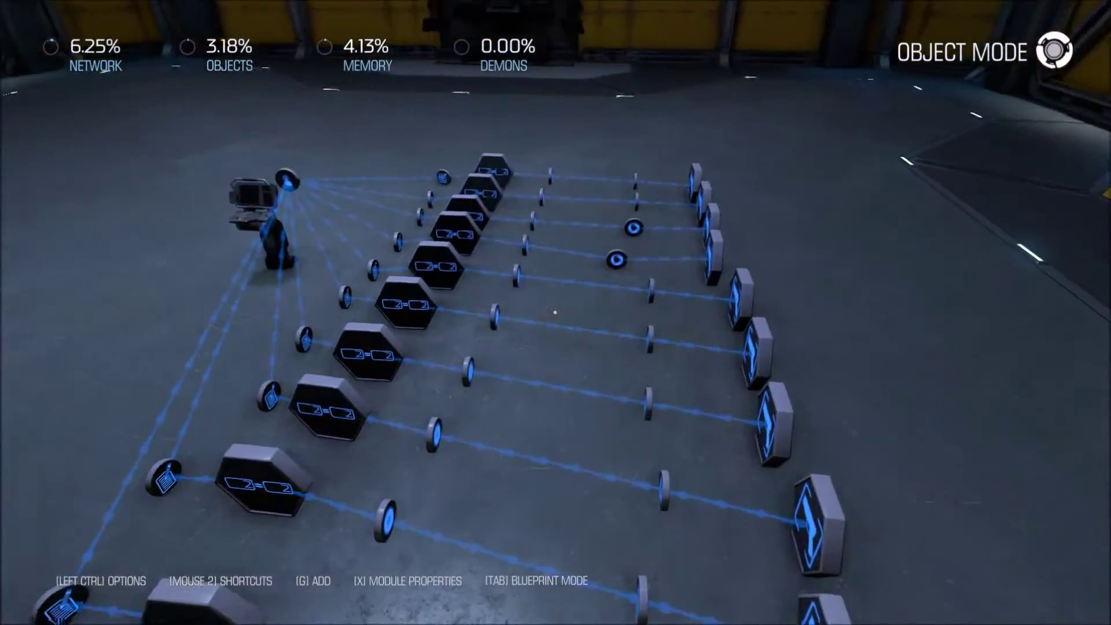
key("s")
mouse_move(554, 313)
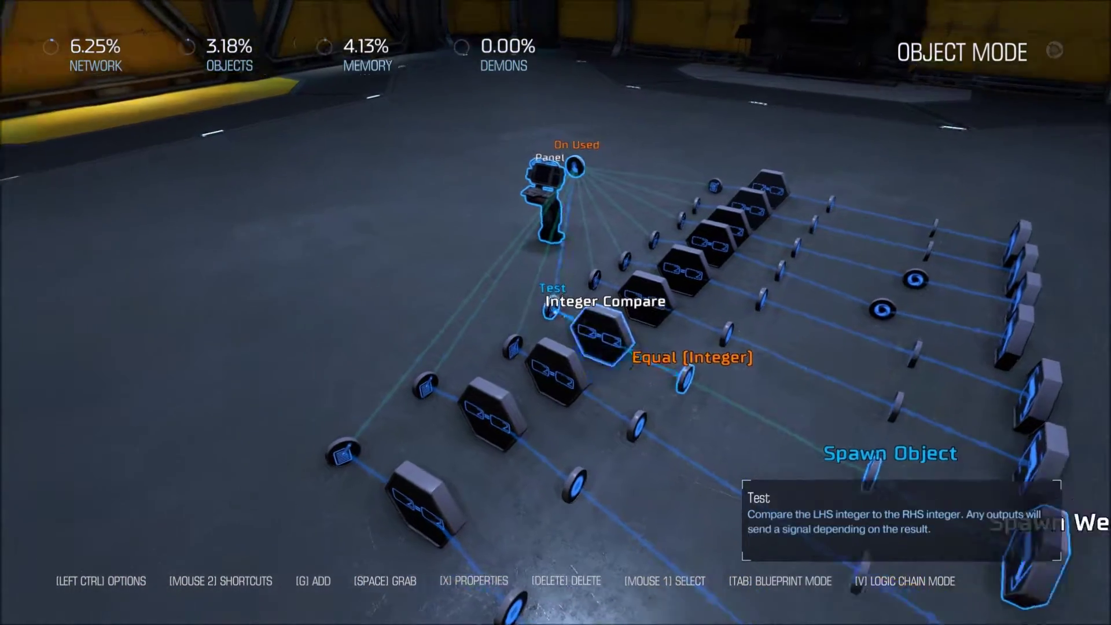
key("w")
key("a")
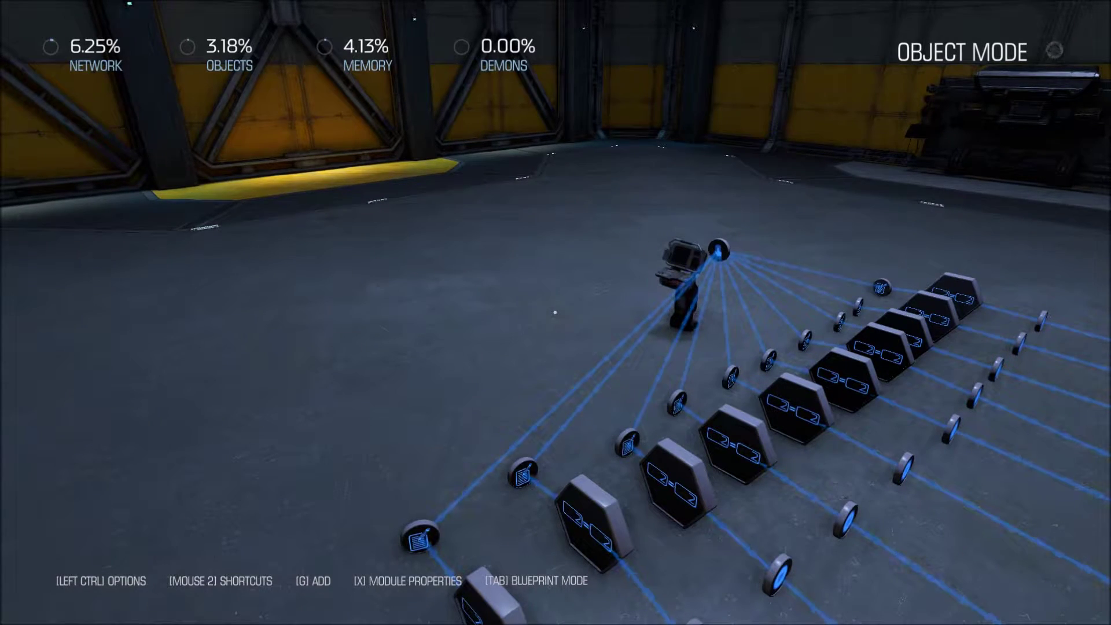
key("s")
key("a")
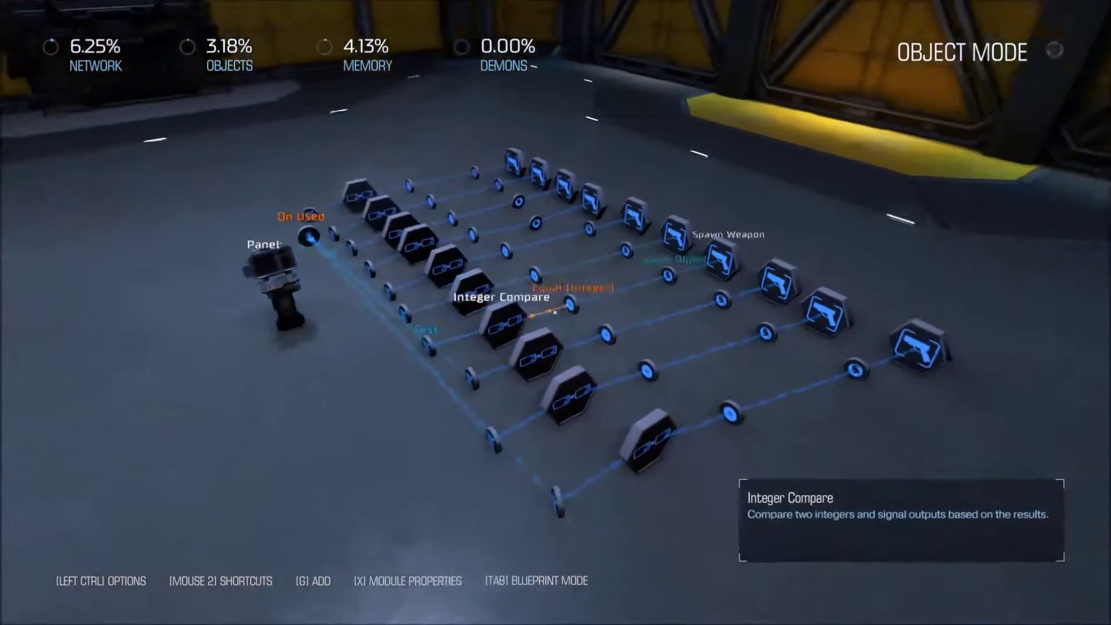
key("w")
key("d")
Exit the current map and open the int_compare_sequencer map for editing.
key("Escape")
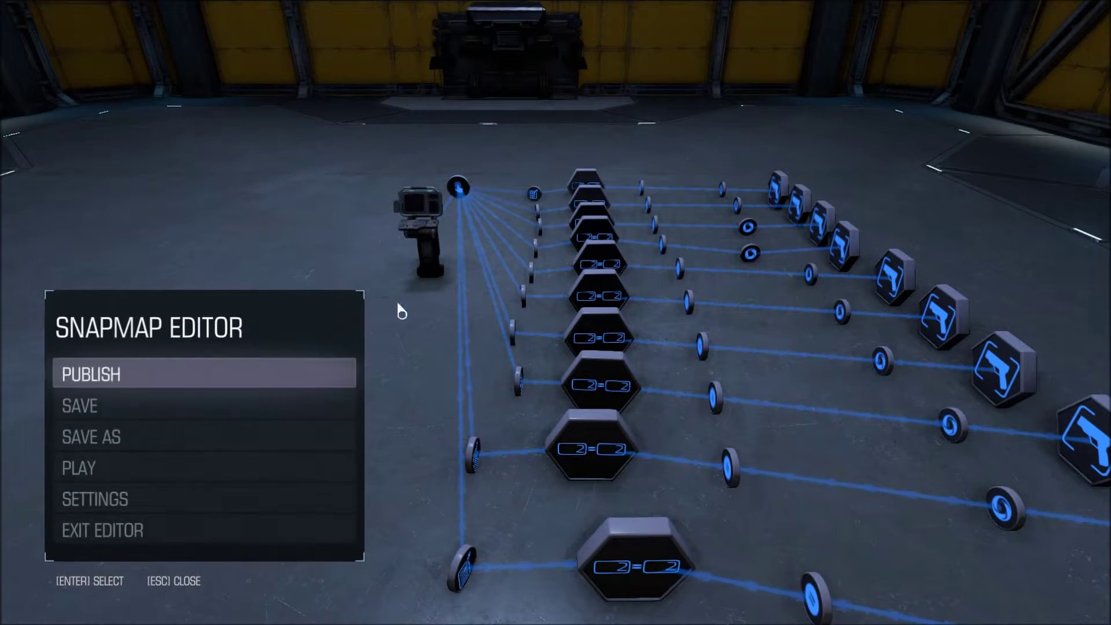
left_click(118, 544)
left_click(197, 470)
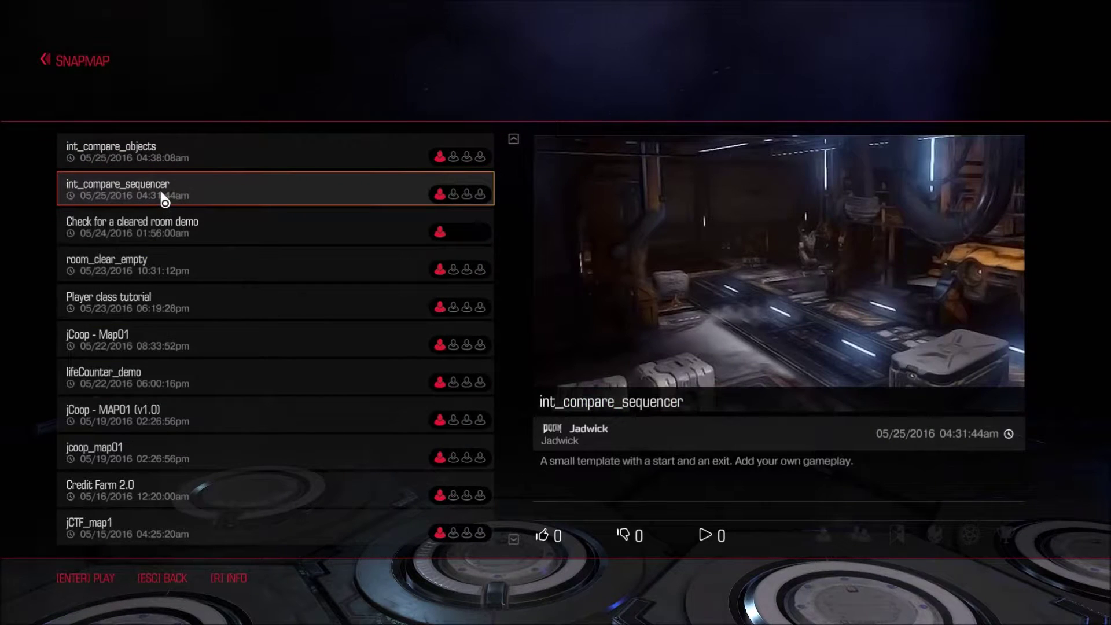
left_click(164, 200)
left_click(296, 352)
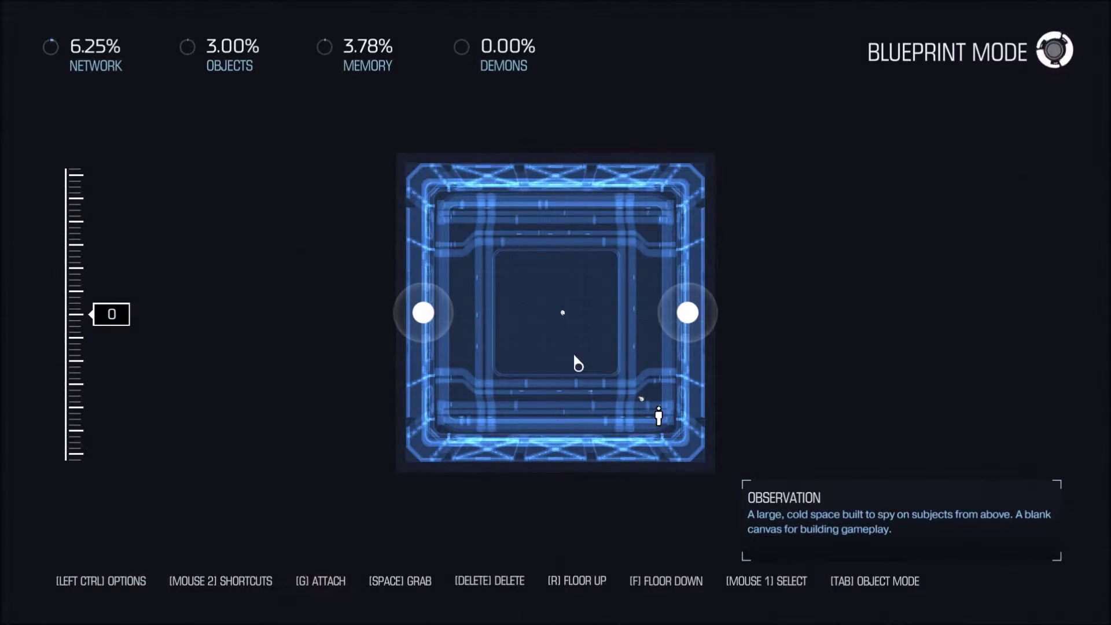
Enter object mode and examine how the panel's signals run through the Sequencer to the Spawn Weapon objects.
key("Tab")
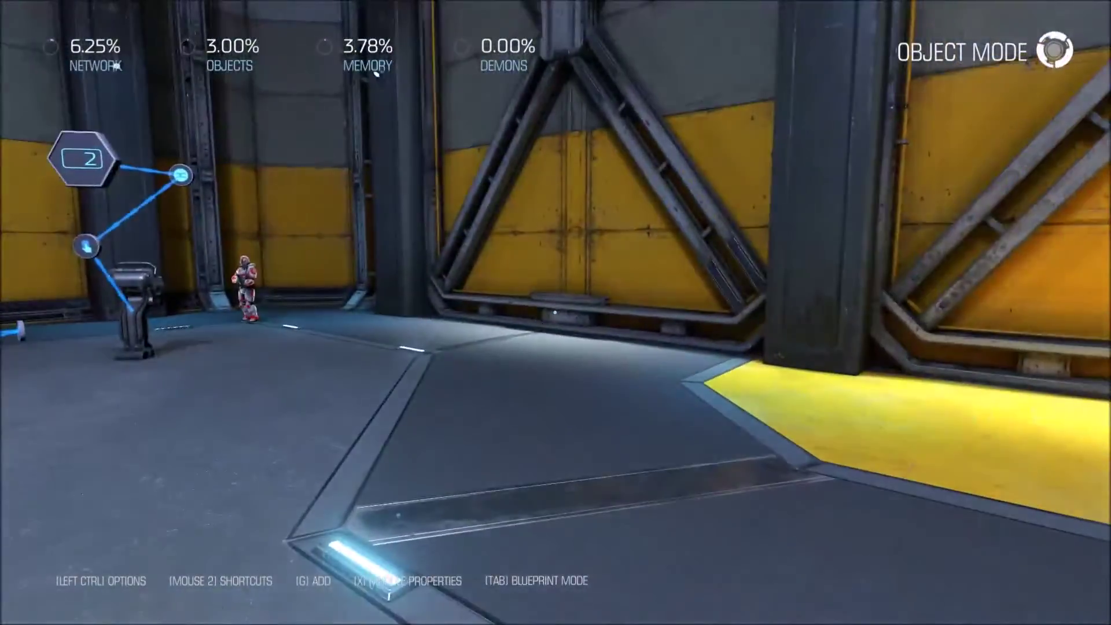
key("w")
key("d")
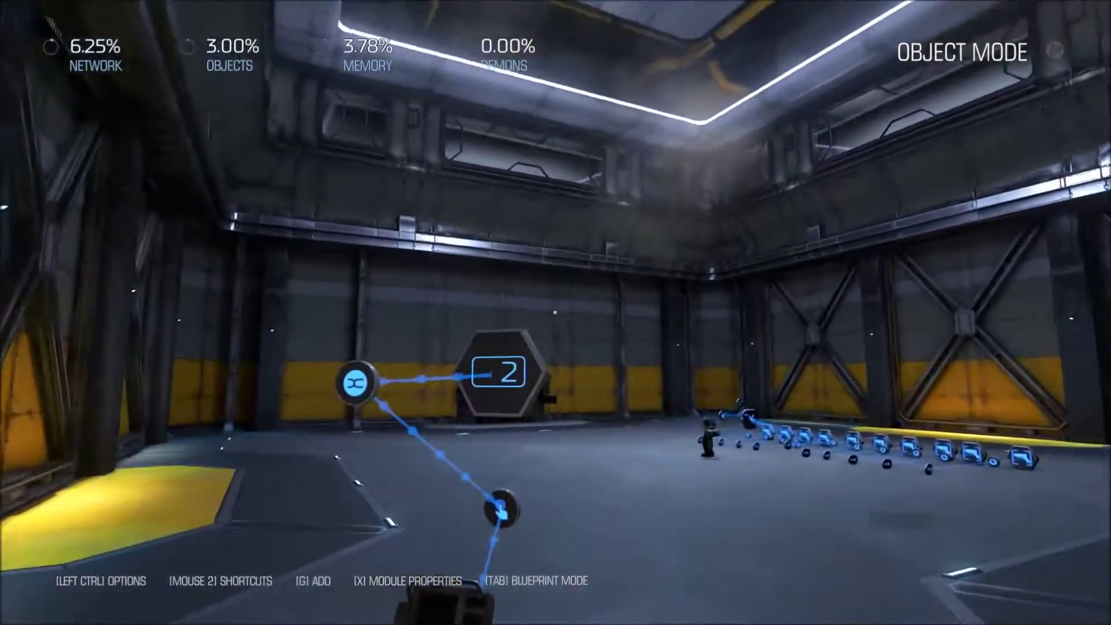
key("d")
key("w")
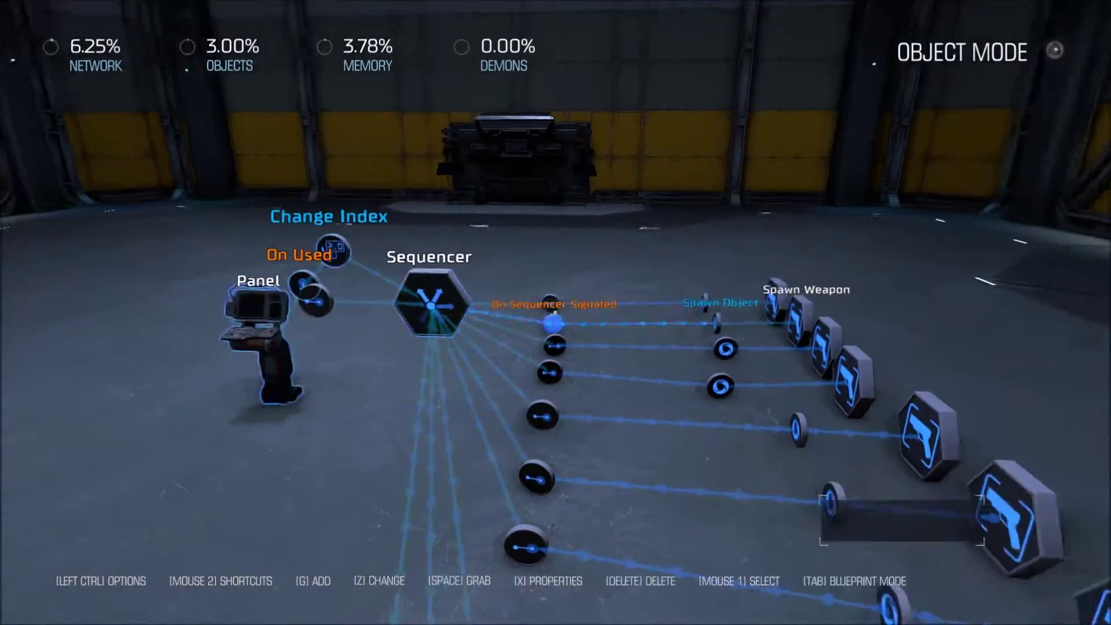
key("s")
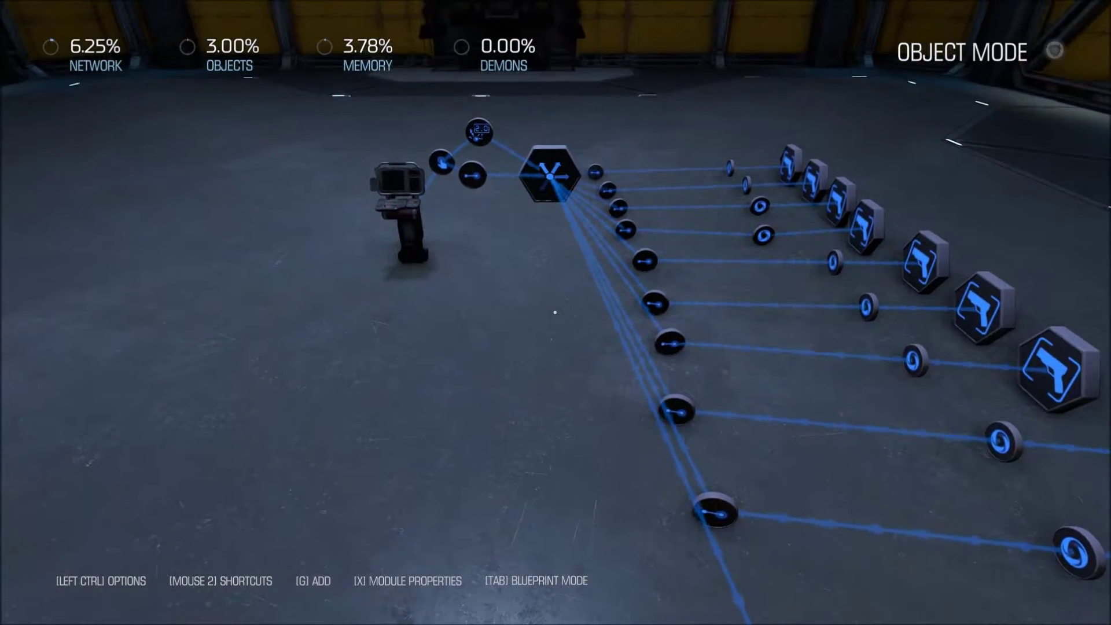
key("s")
key("w")
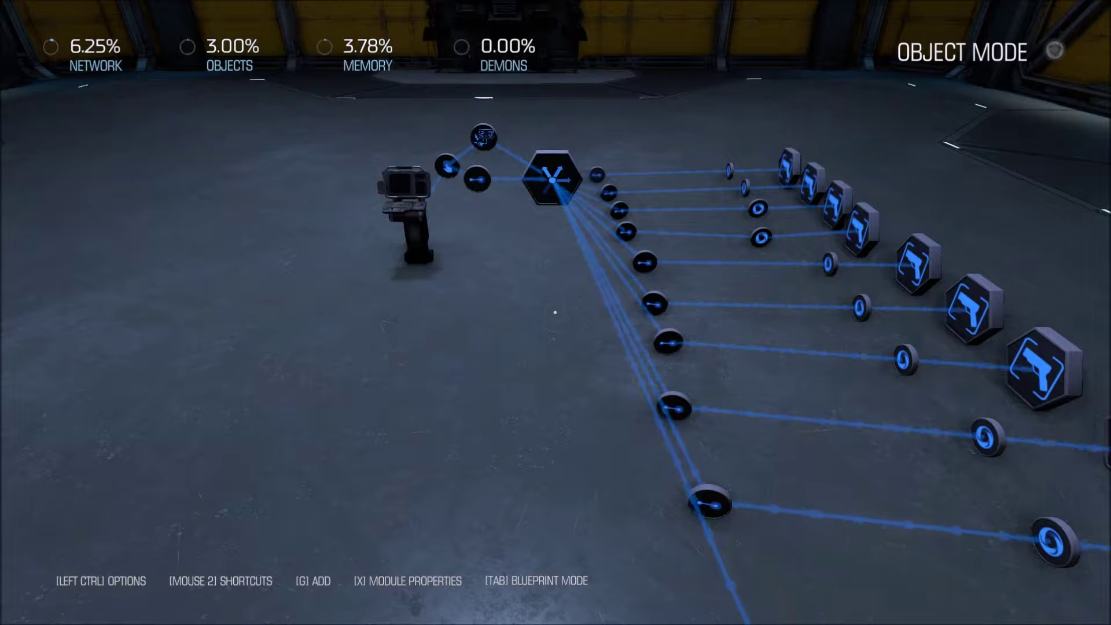
View the layout of the panel, the Sequencer and the row of Spawn Weapon objects from several angles.
key("s")
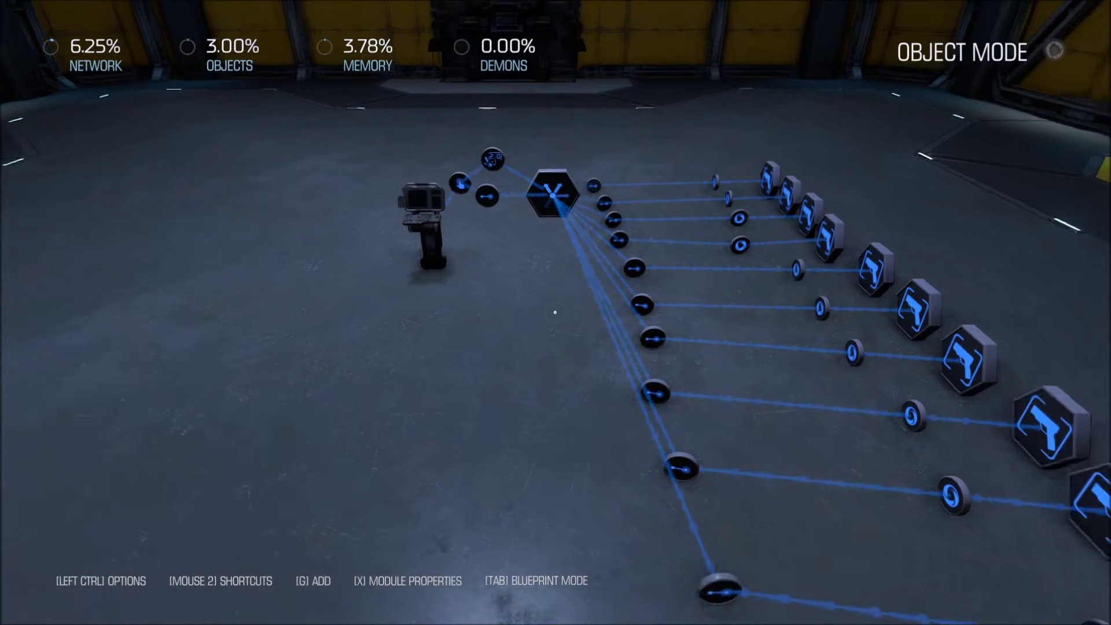
key("w")
key("s")
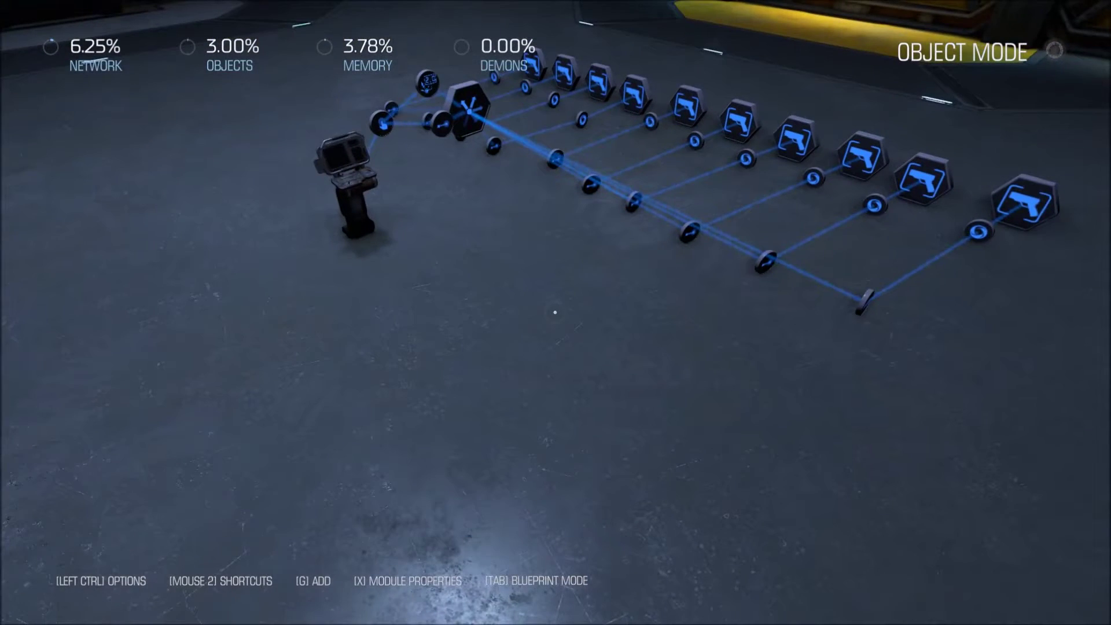
key("s")
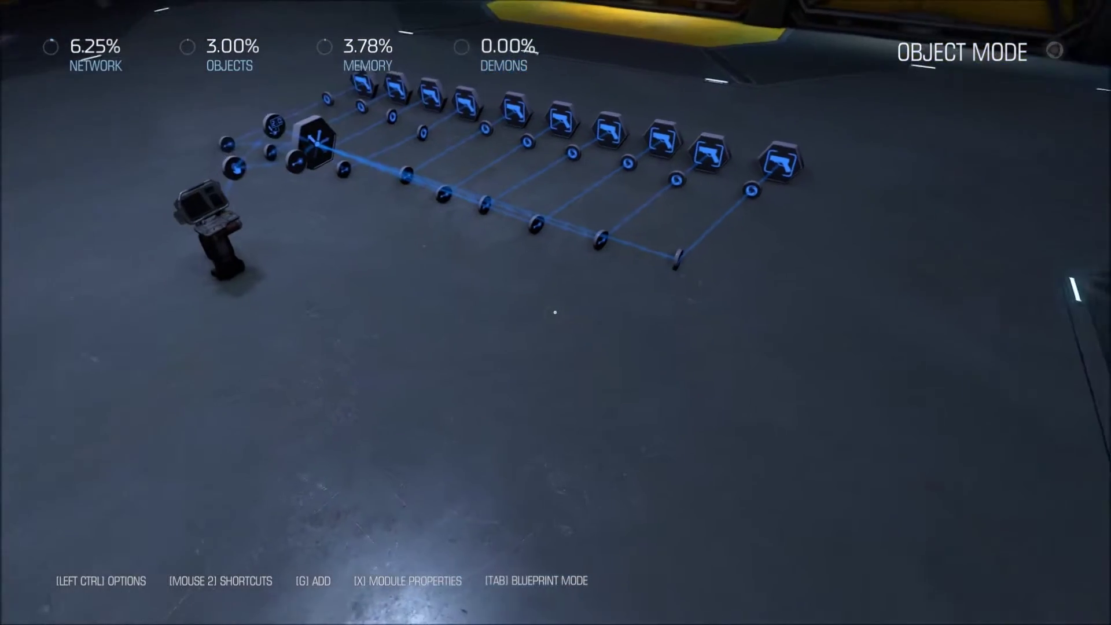
key("w")
key("s")
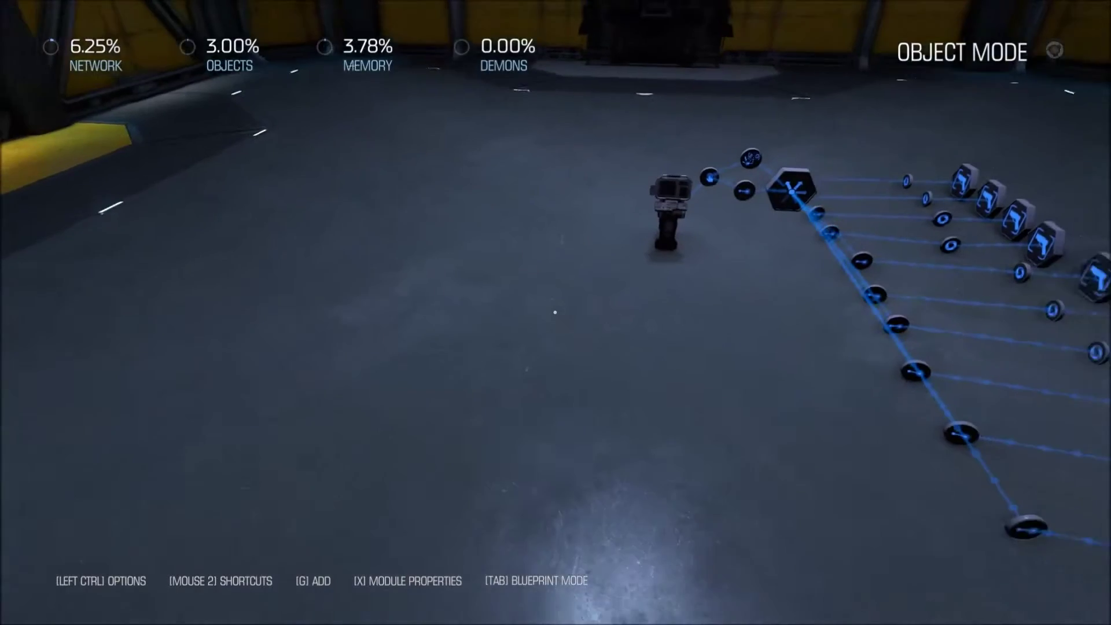
key("w")
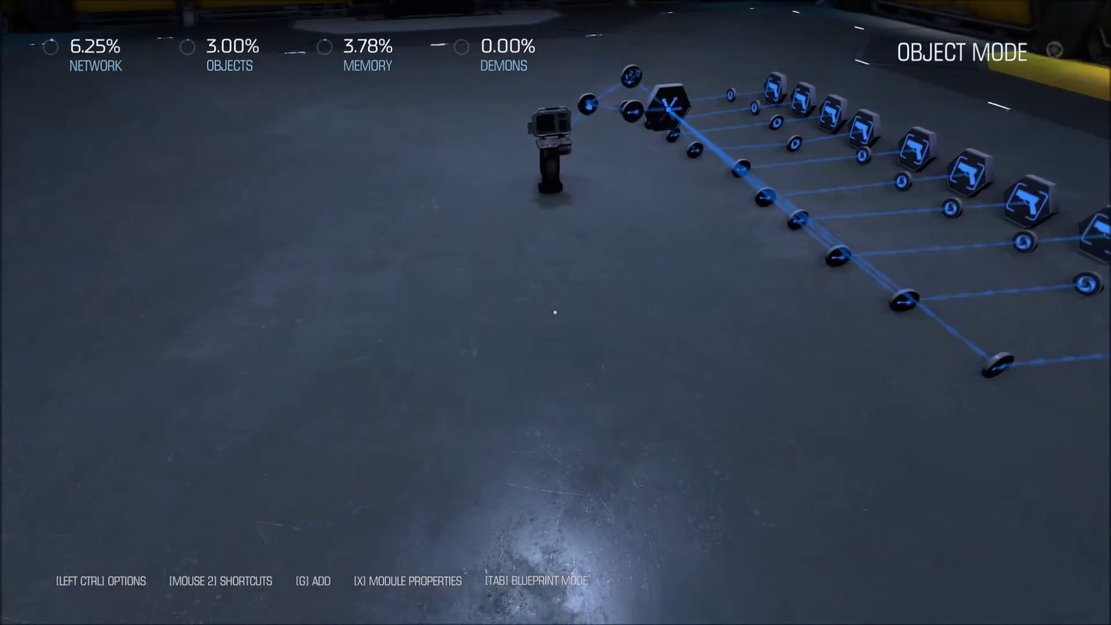
key("s")
key("w")
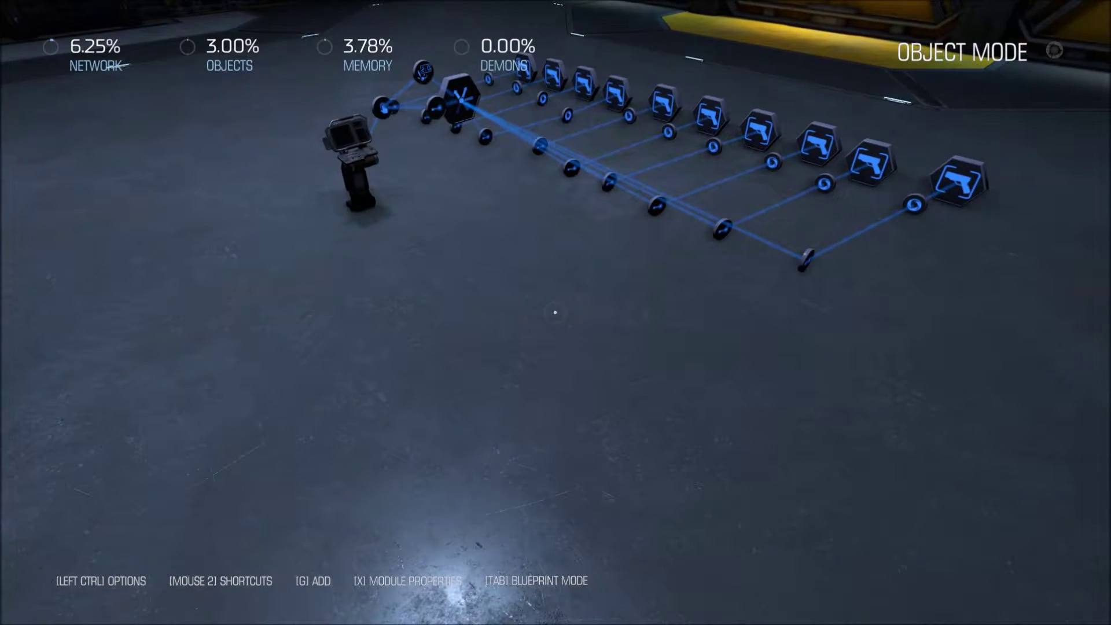
Inspect the Sequencer up close, with its Change Index input and its On Sequencer Signaled outputs.
key("d")
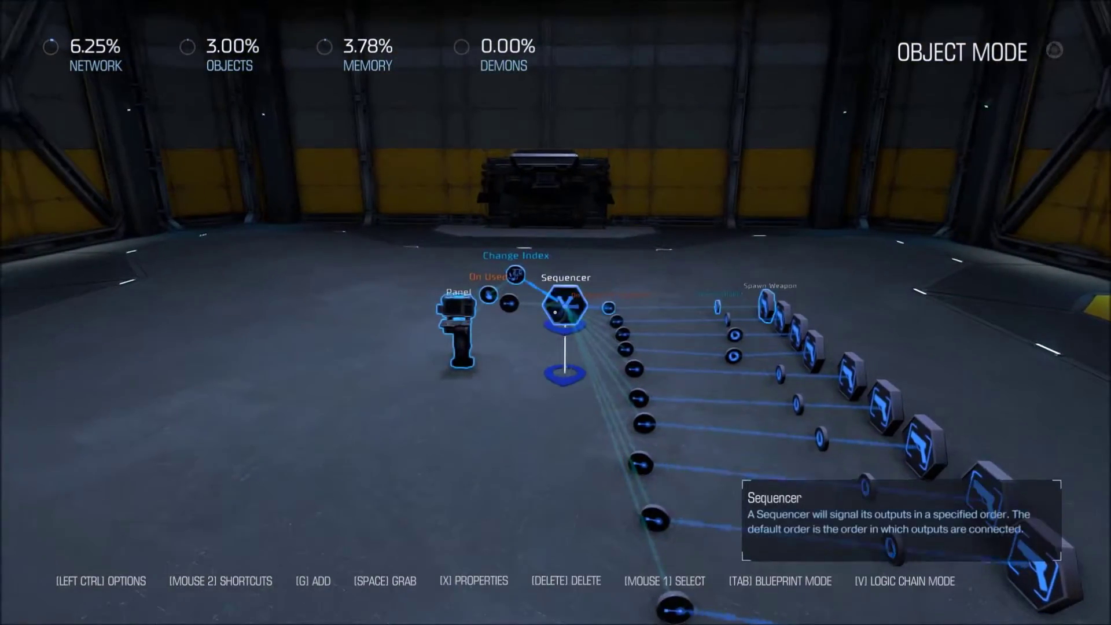
key("w")
key("d")
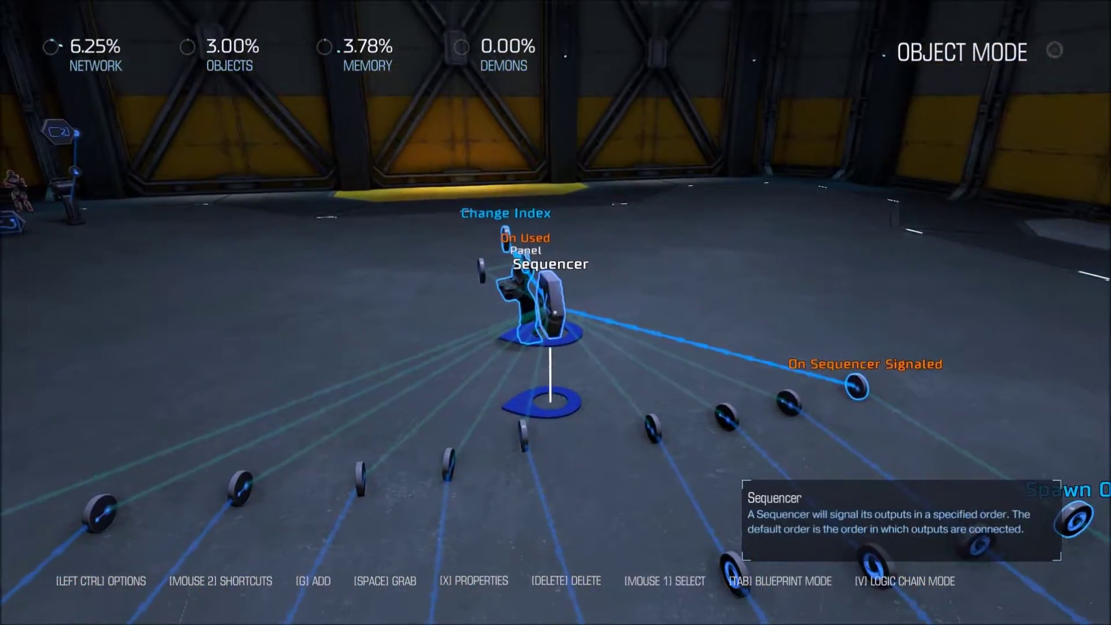
key("d")
key("s")
key("a")
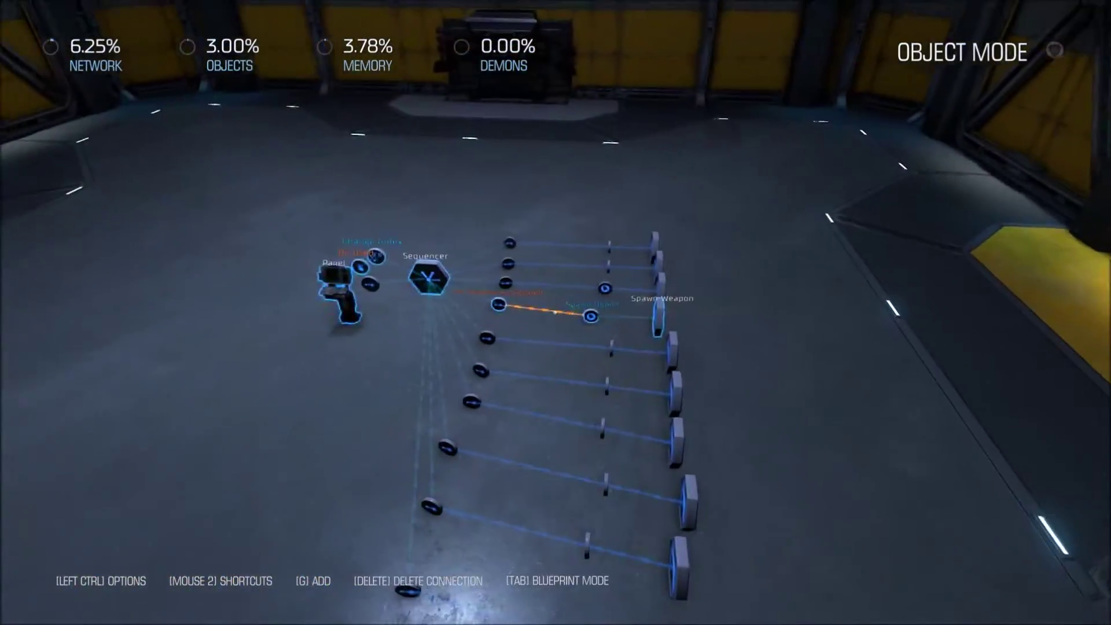
Start a play test of the Sequencer map and use the panel to spawn a random weapon.
key("Escape")
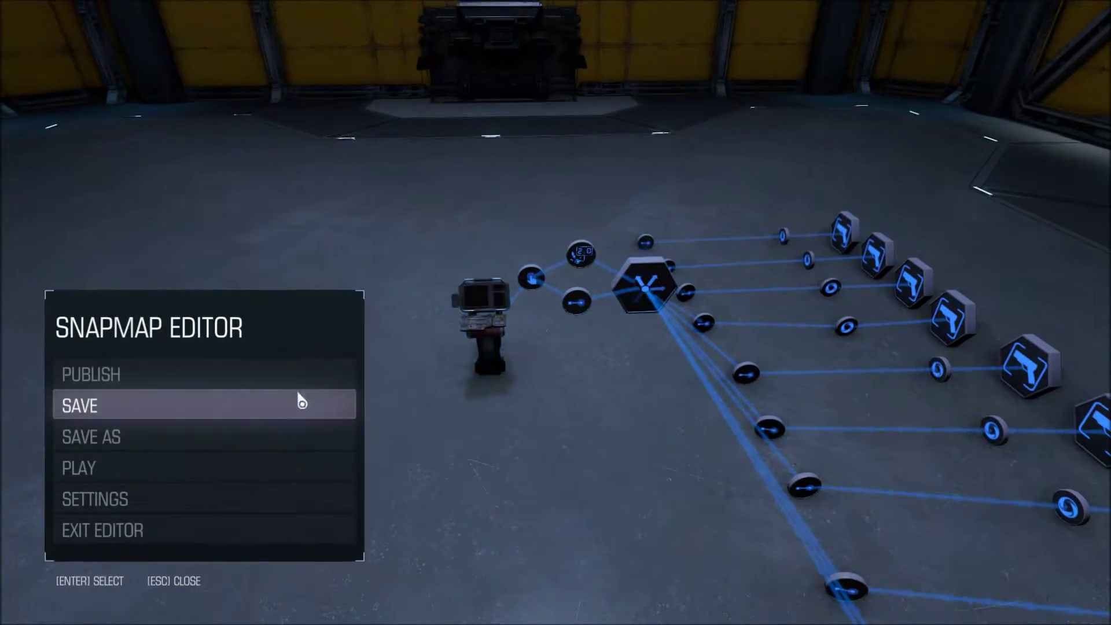
left_click(127, 476)
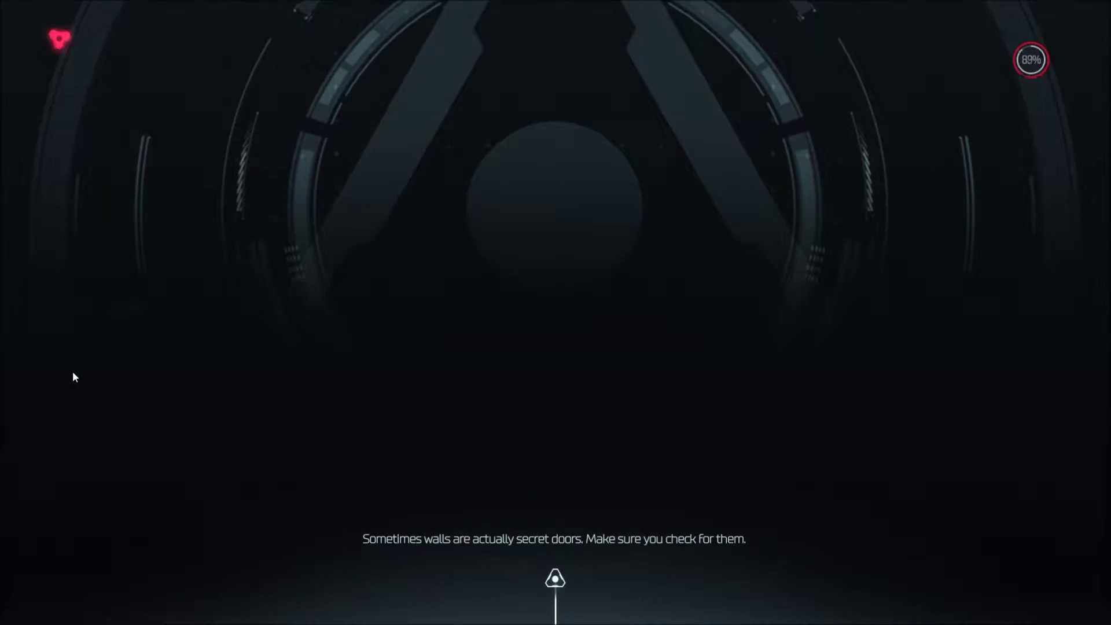
key("w")
key("e")
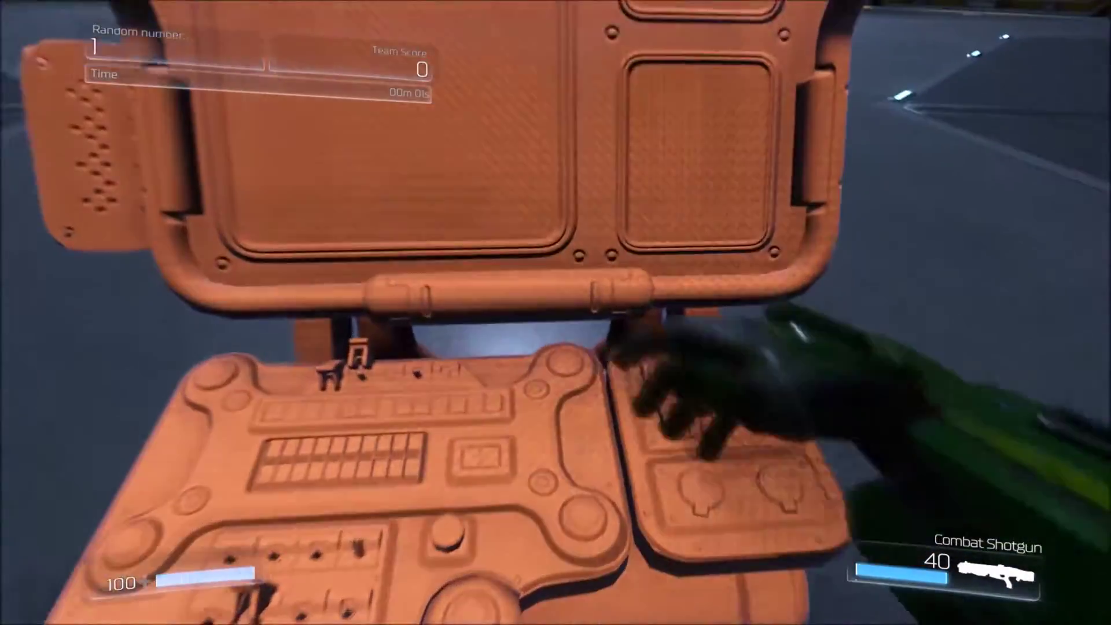
key("d")
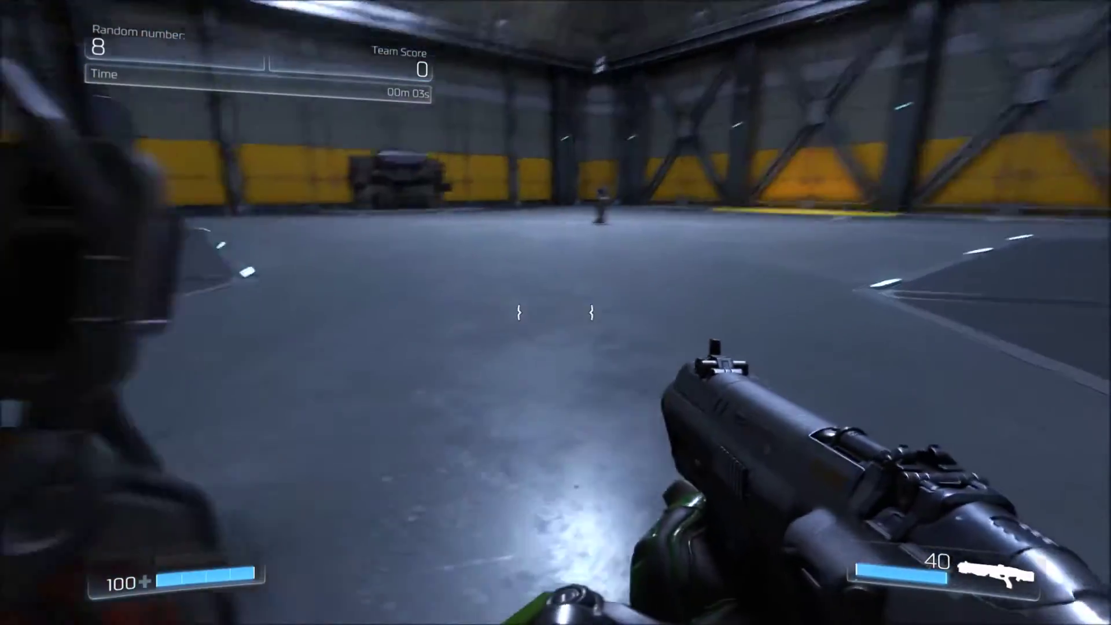
Return to the panel, use it again to spawn another weapon, and end the play test.
key("w")
key("w")
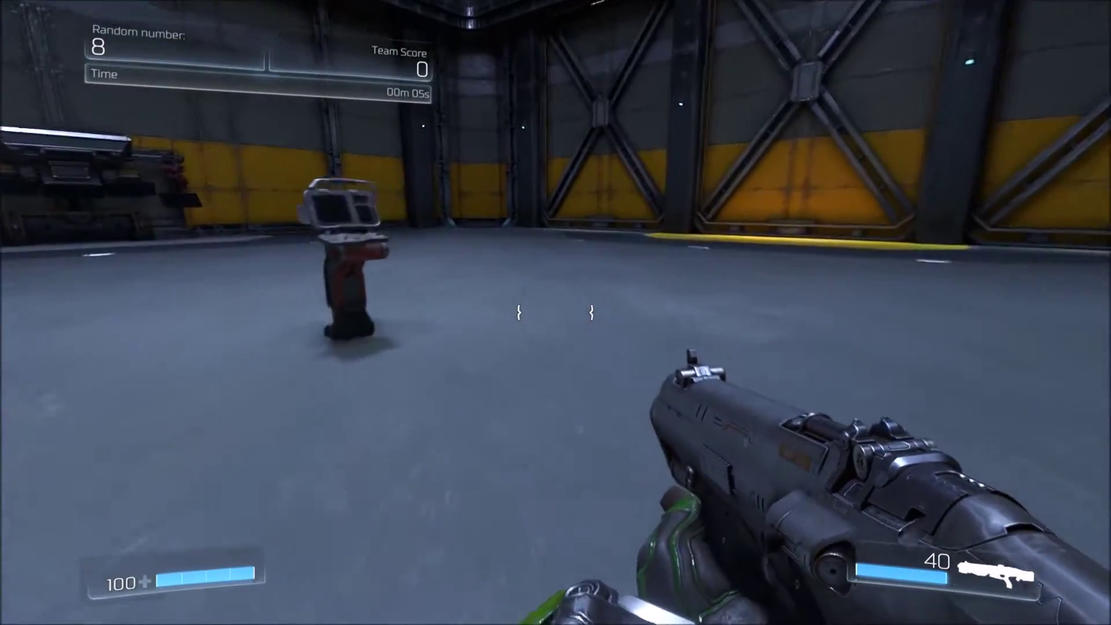
key("e")
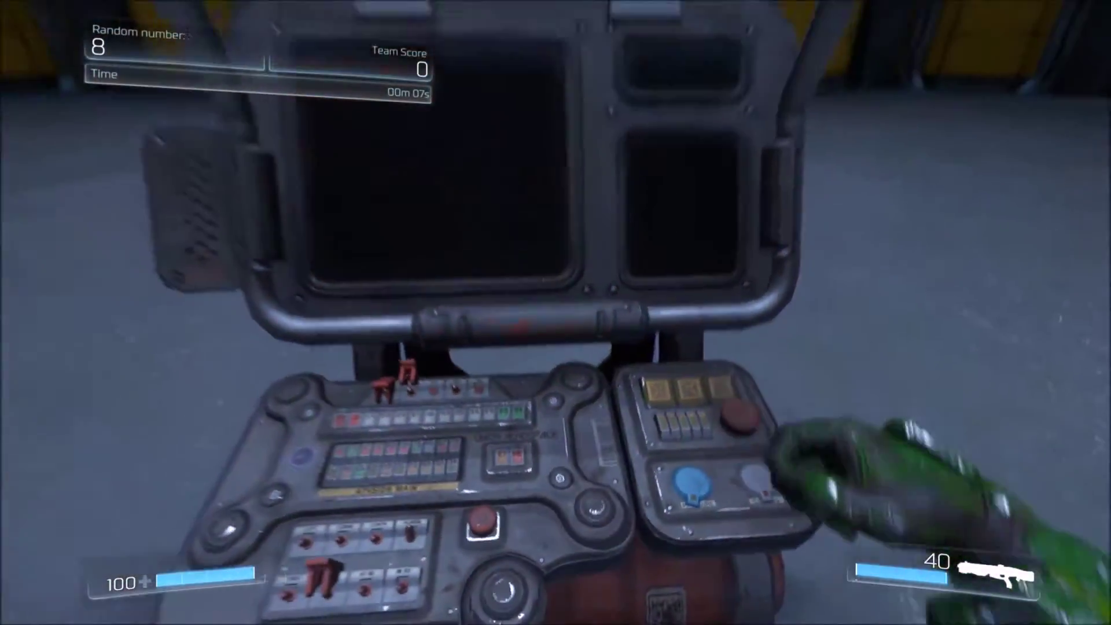
mouse_move(555, 312)
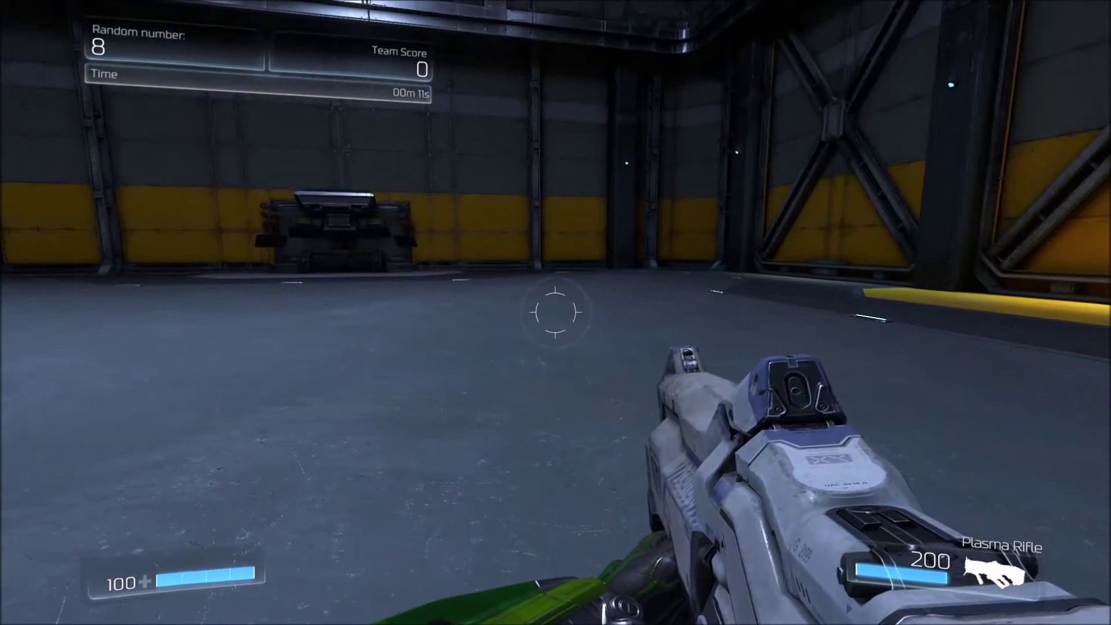
left_click(159, 184)
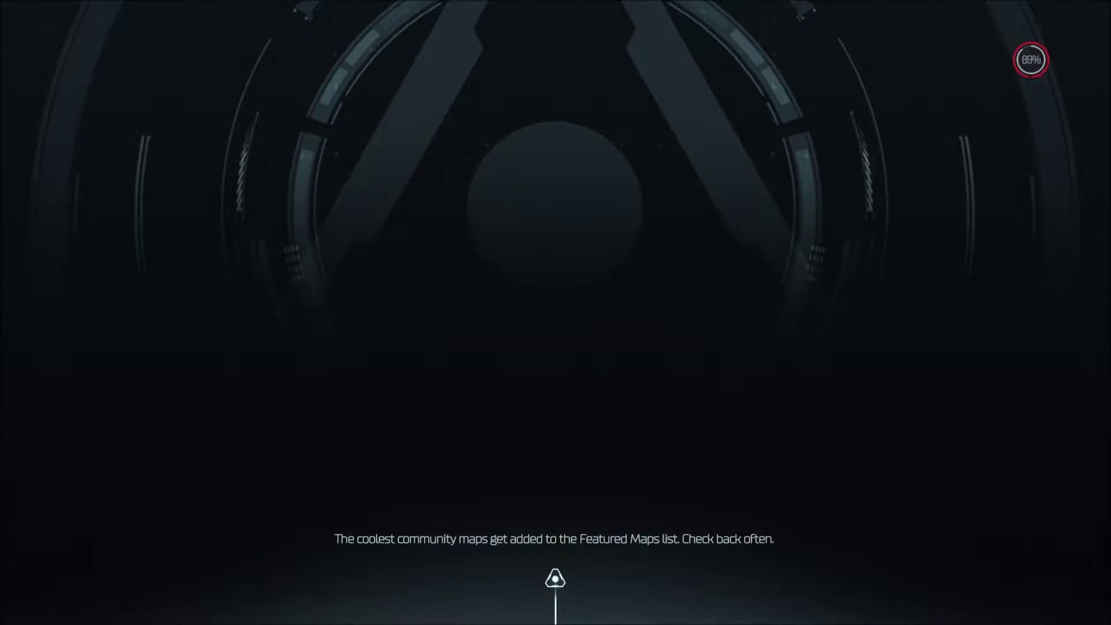
Delete the On Sequencer Signaled outputs one by one, starting at the far end of the Sequencer's row.
key("s")
key("d")
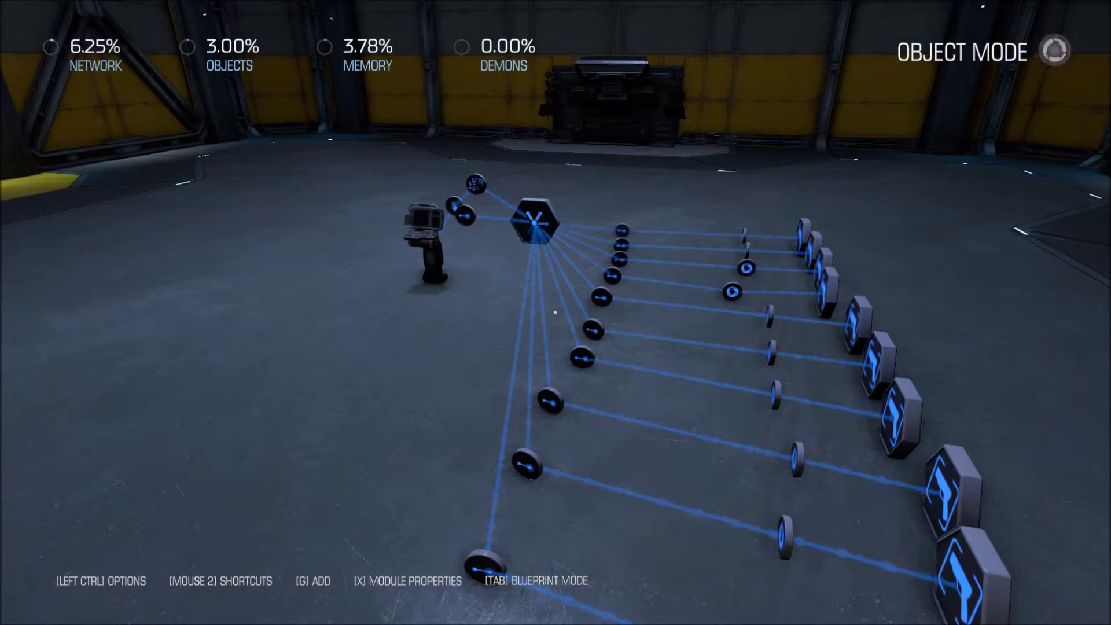
key("a")
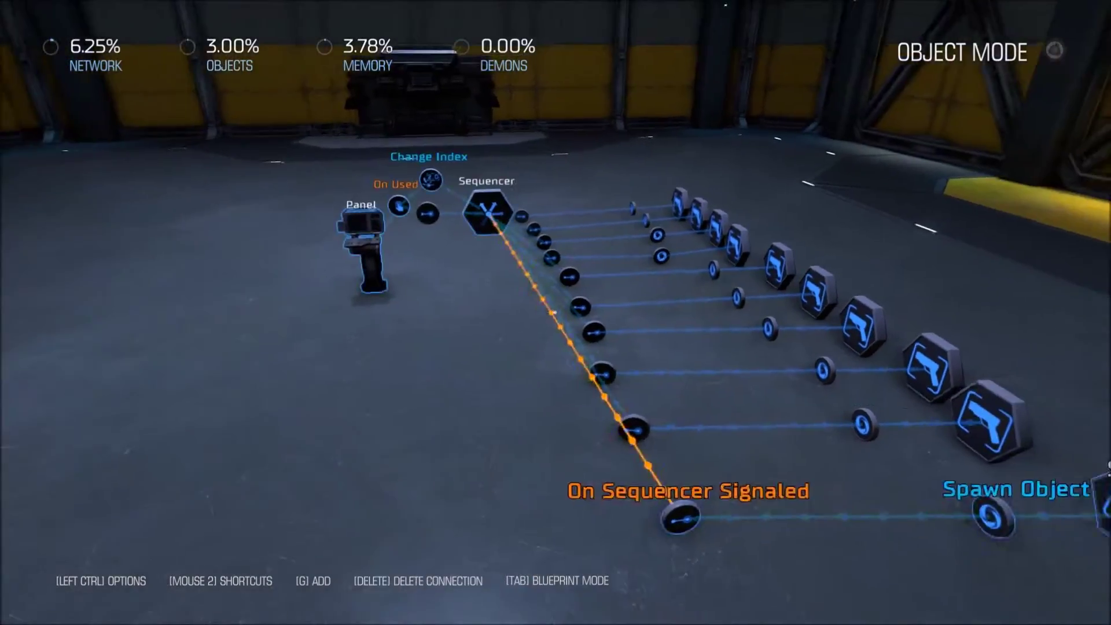
key("Delete")
key("Delete")
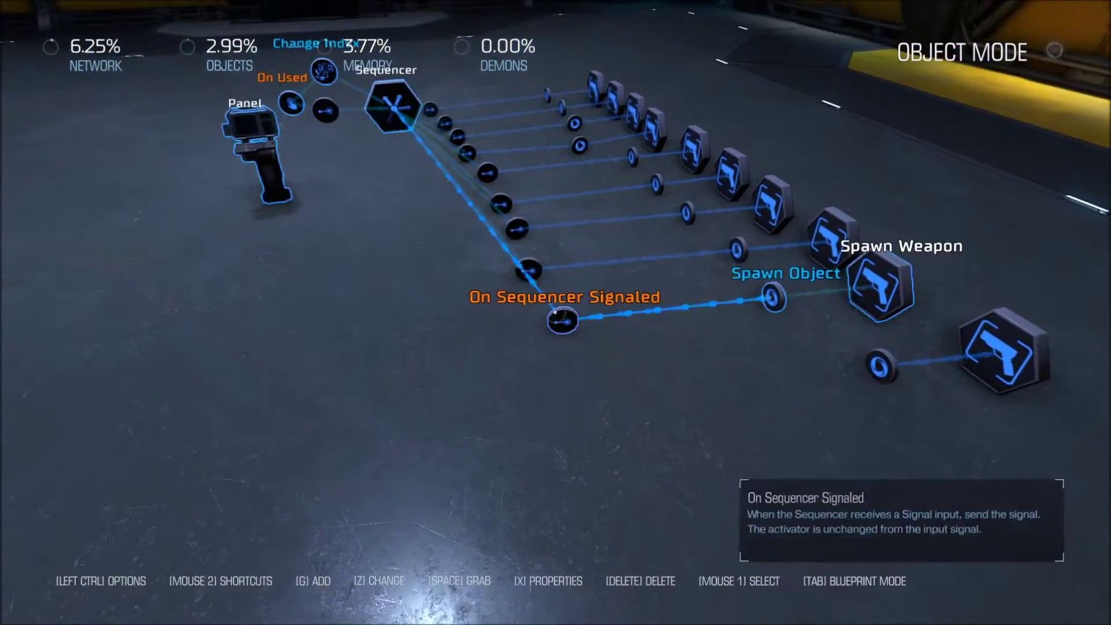
key("w")
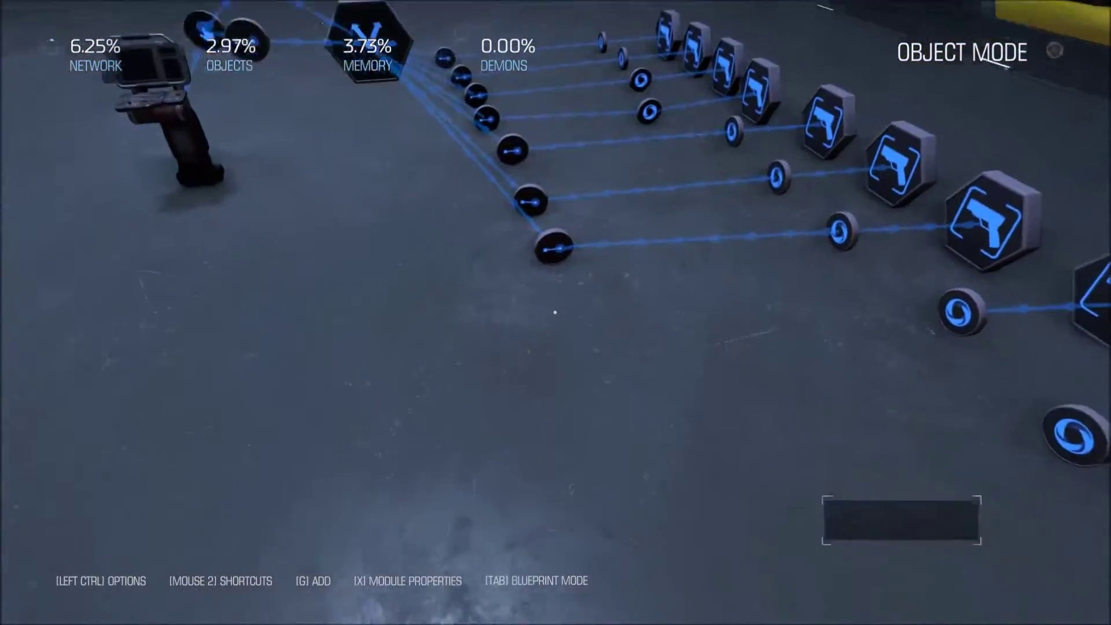
key("Delete")
key("Delete")
key("Delete")
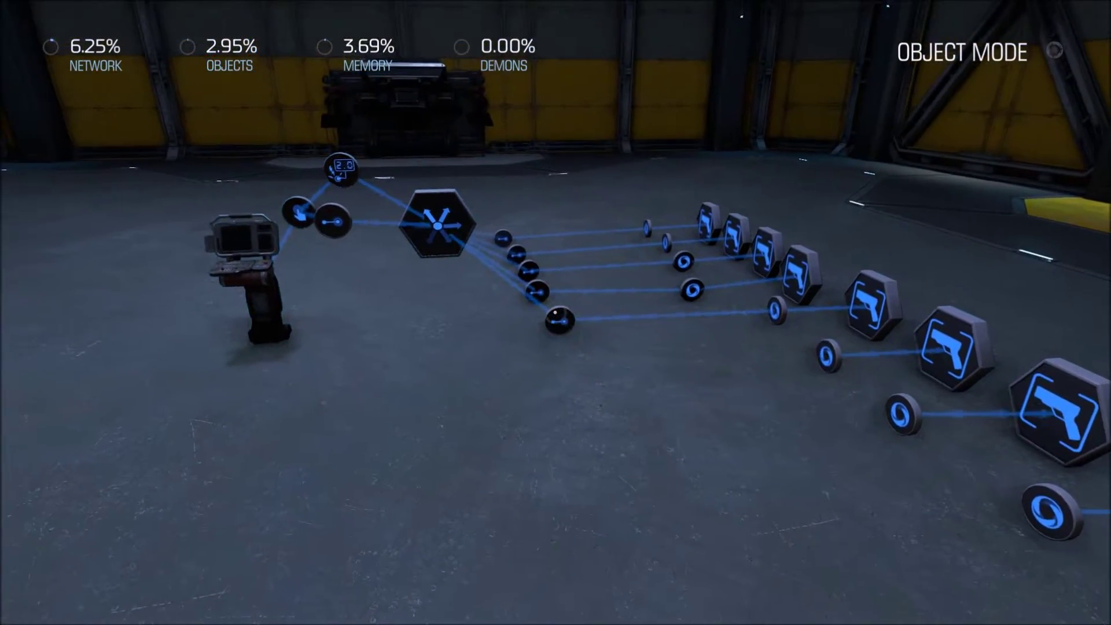
Delete the remaining On Sequencer Signaled outputs and the Sequencer with its Change Index and Signal inputs.
key("w")
key("d")
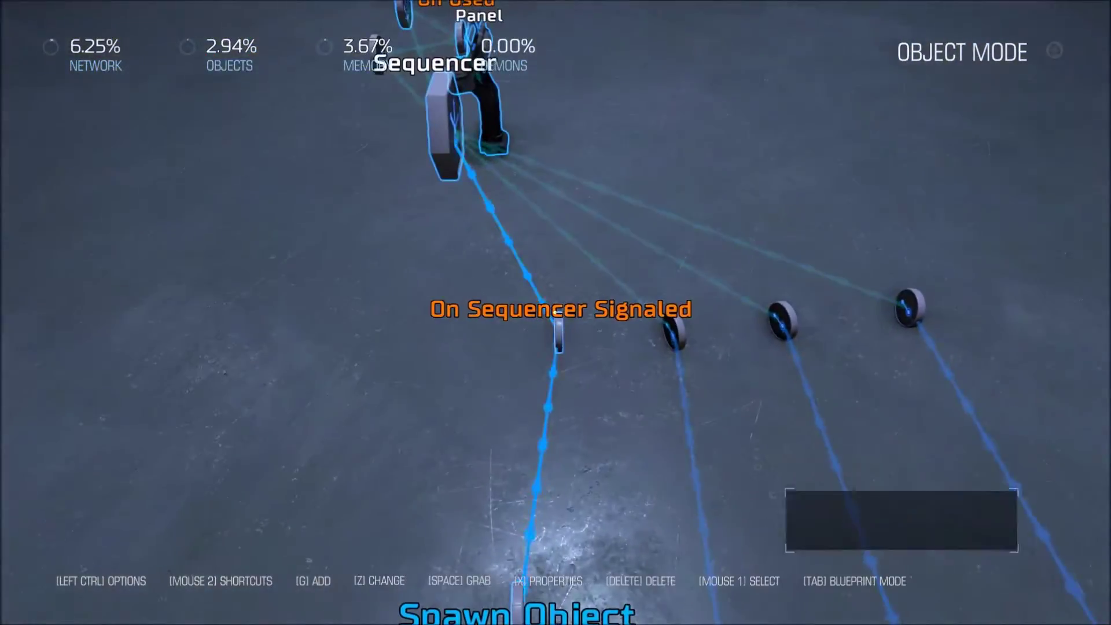
key("s")
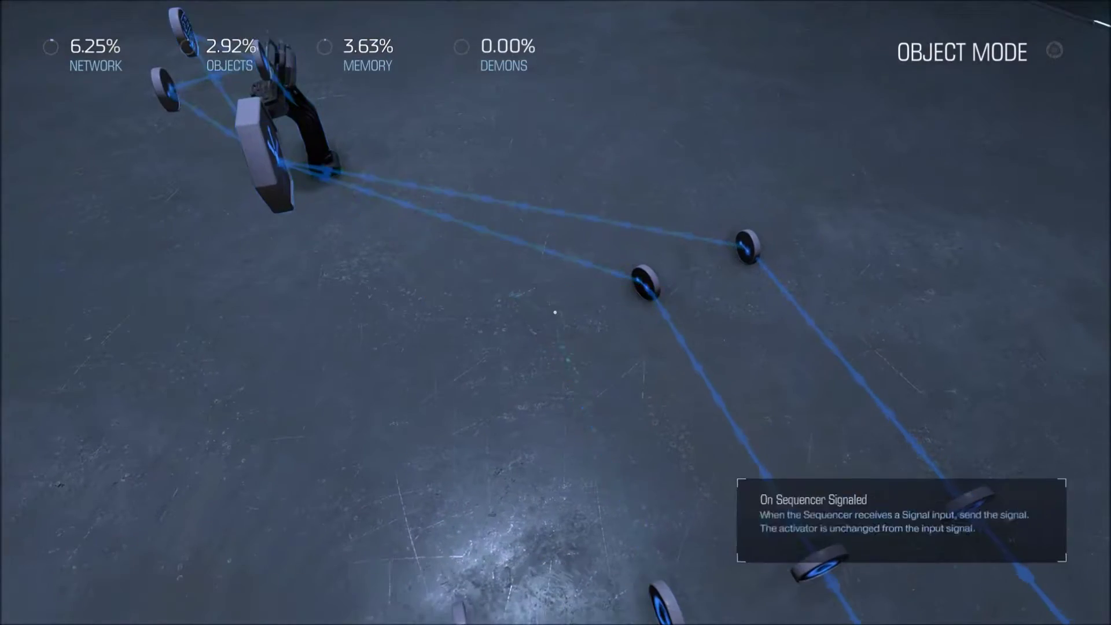
key("Delete")
key("Delete")
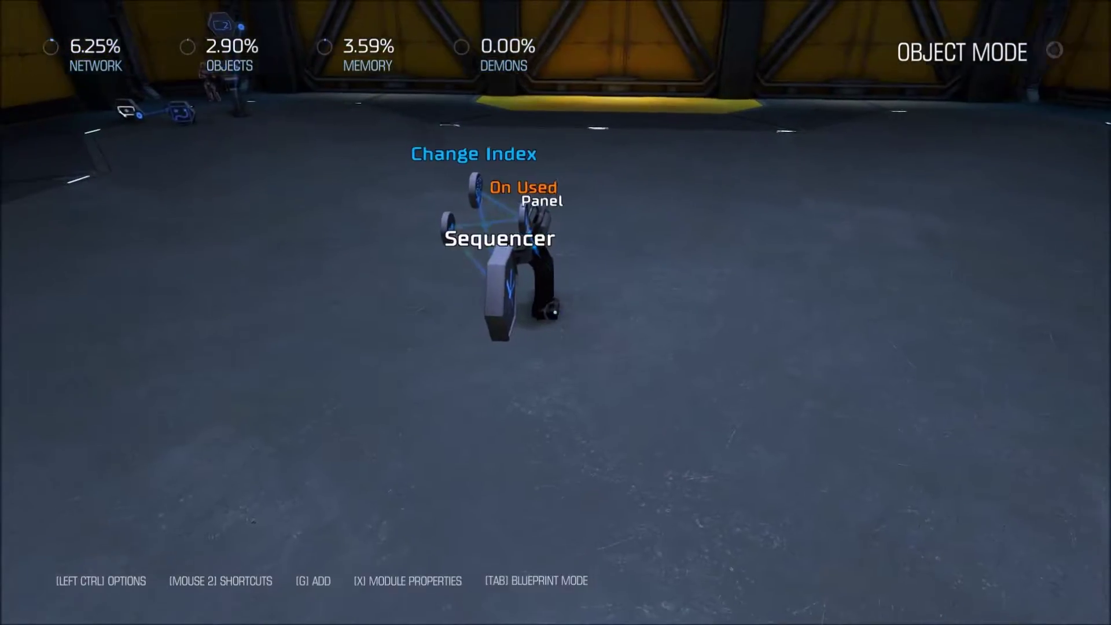
key("Delete")
key("Delete")
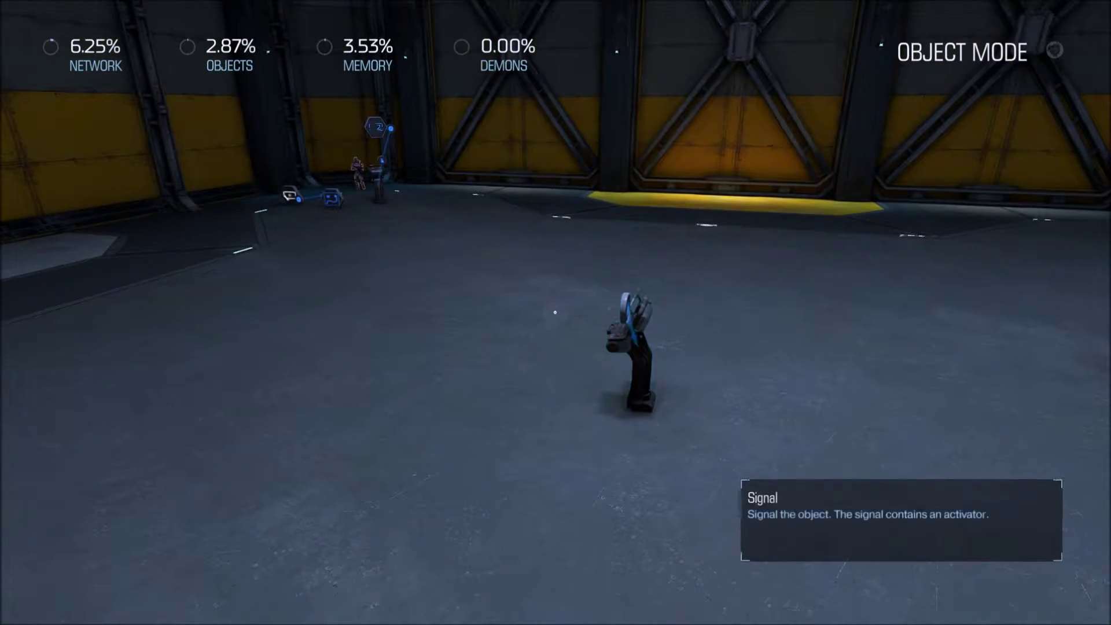
Add a new Sequencer from the Flow category and place it between the panel and the Spawn Weapon objects.
key("a")
key("space")
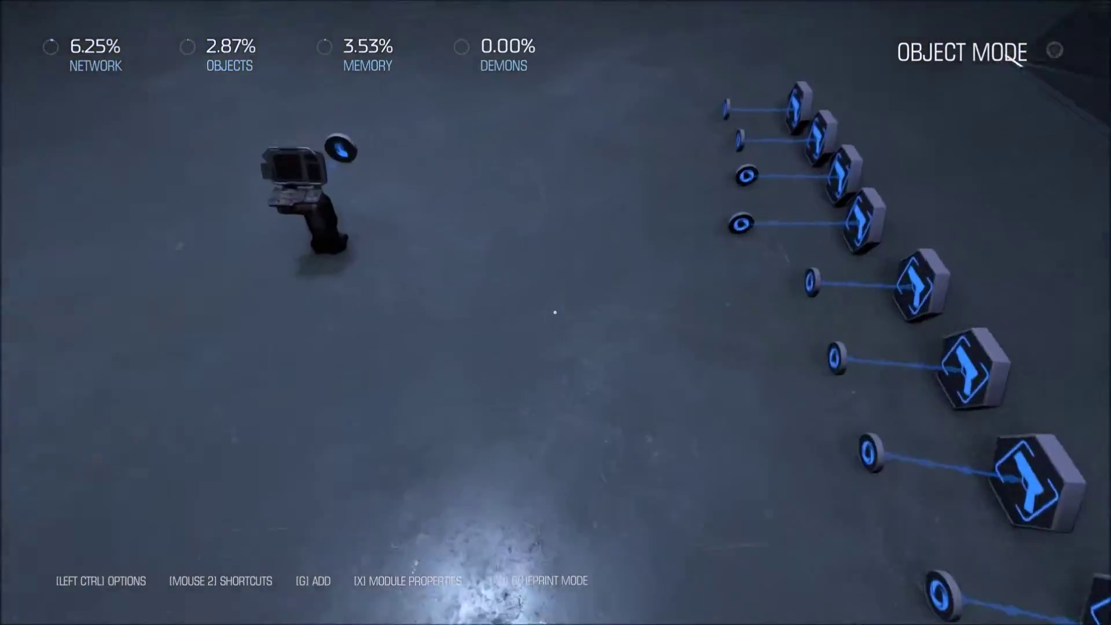
key("w")
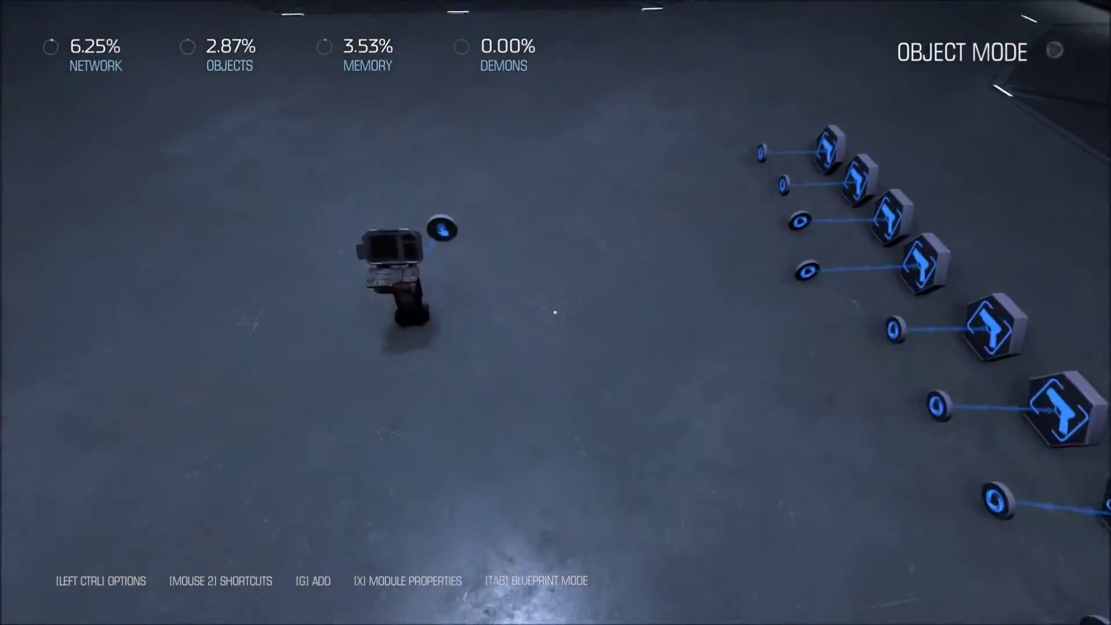
key("g")
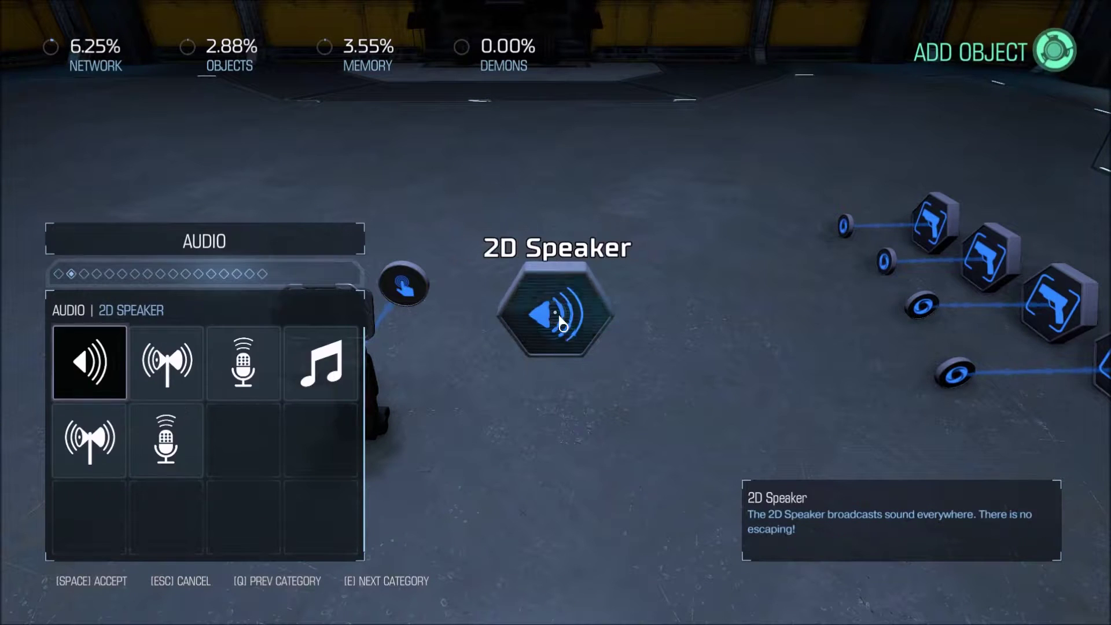
key("e")
key("e")
key("e")
key("e")
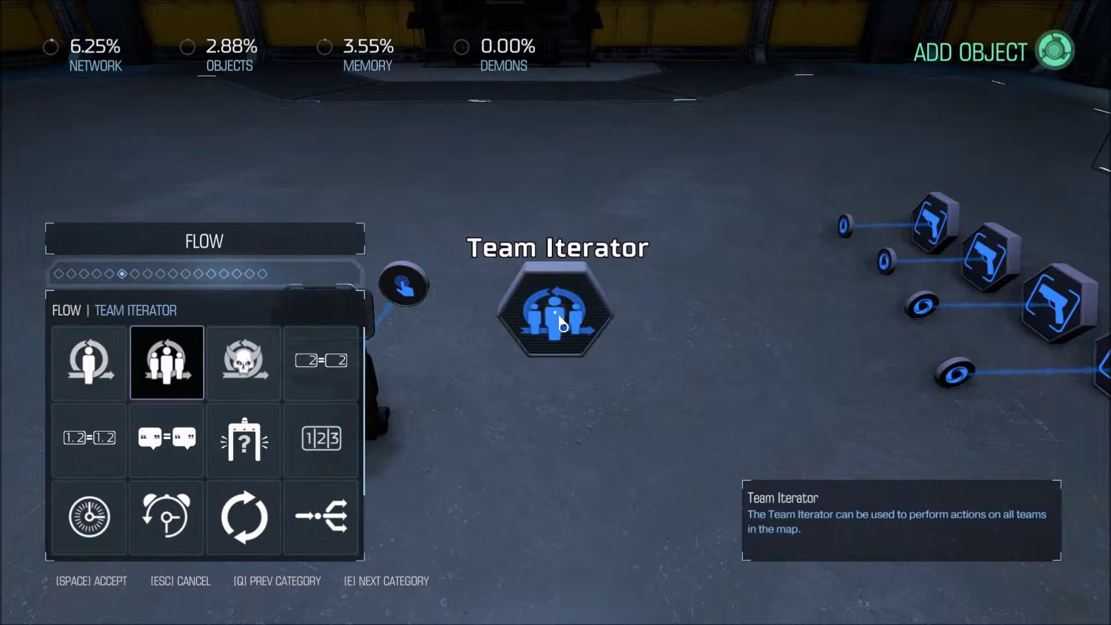
key("Down")
key("Down")
key("Down")
key("space")
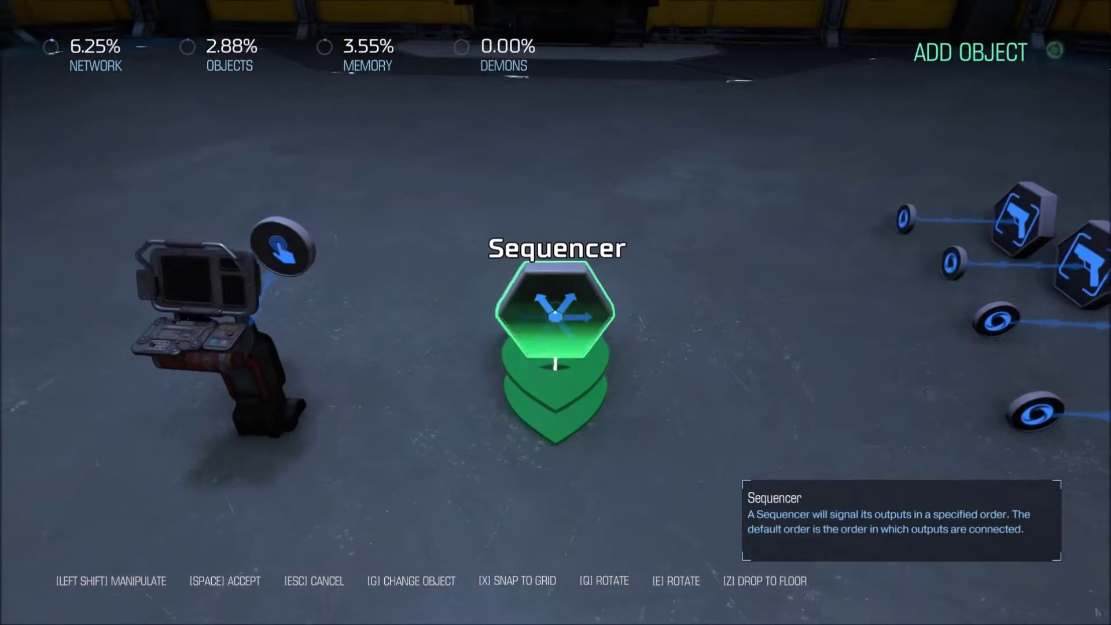
key("space")
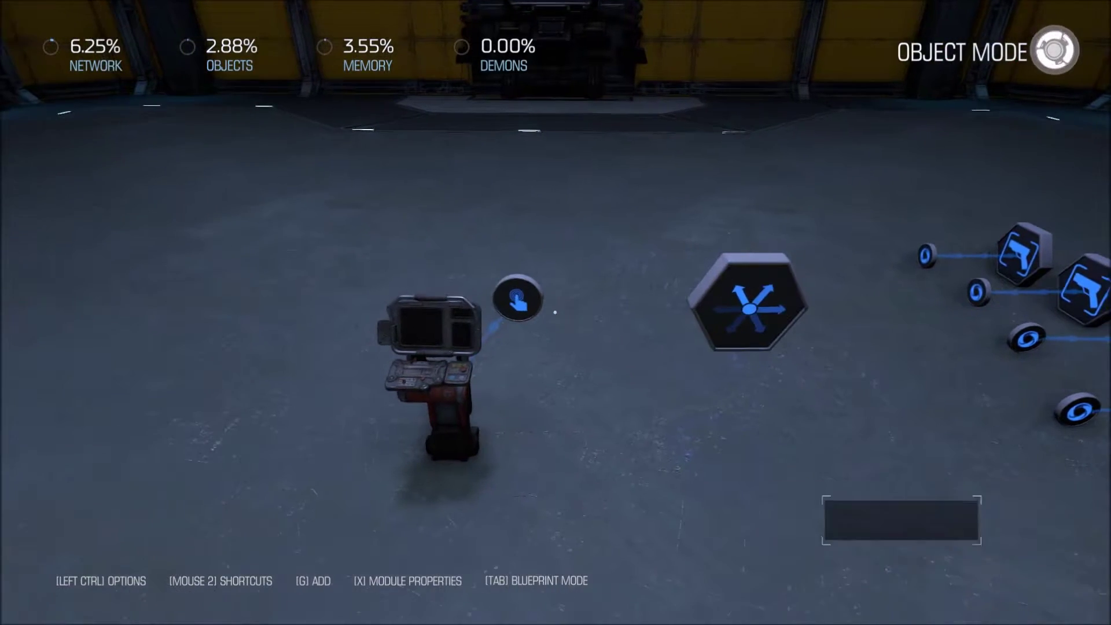
Connect the panel's On Used output to the Sequencer through a Change Index input.
key("space")
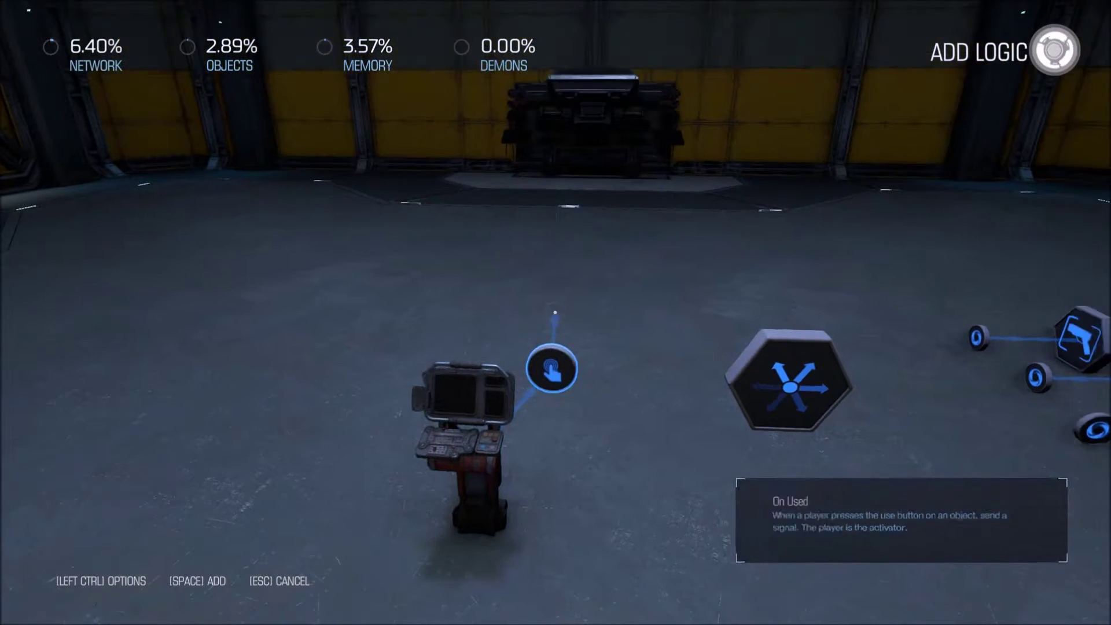
key("space")
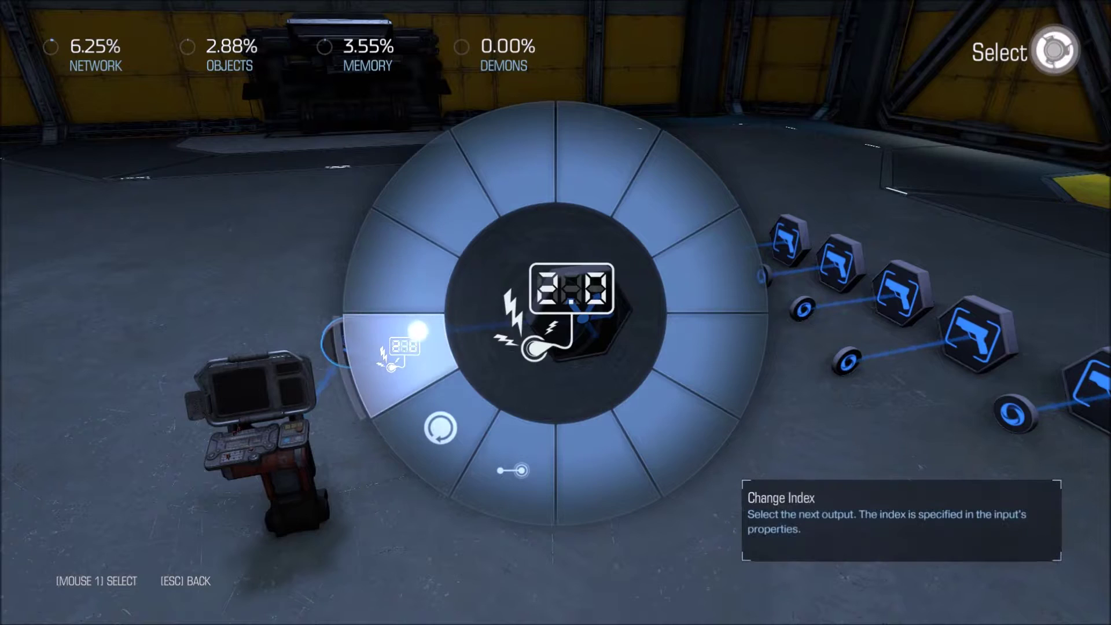
left_click(413, 340)
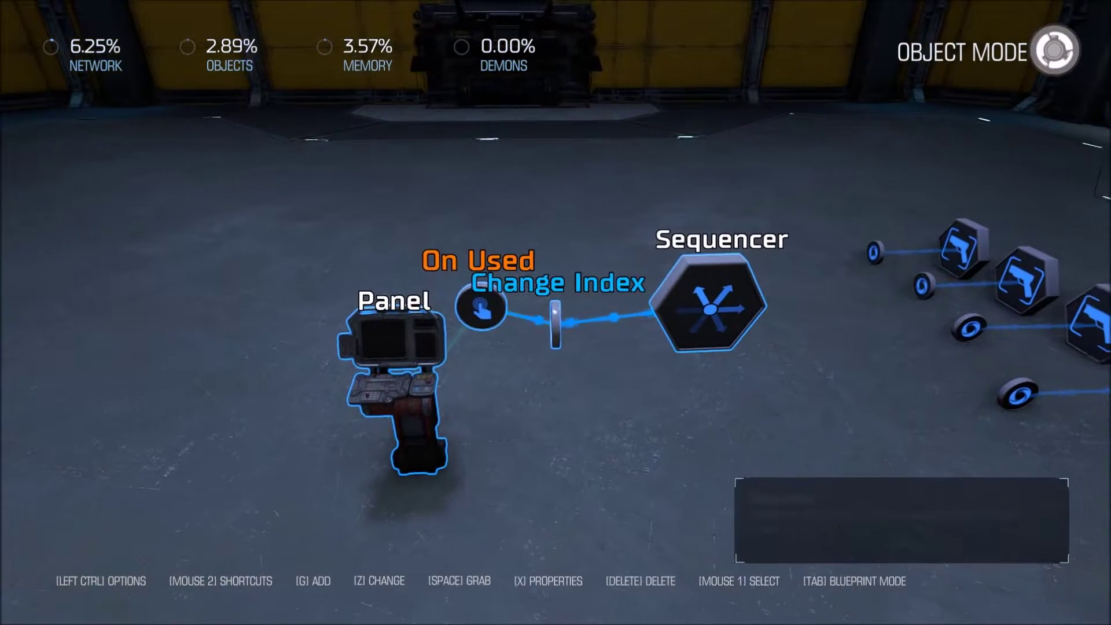
Reposition the Change Index input so it sits raised between the panel's On Used output and the Sequencer.
key("space")
key("space")
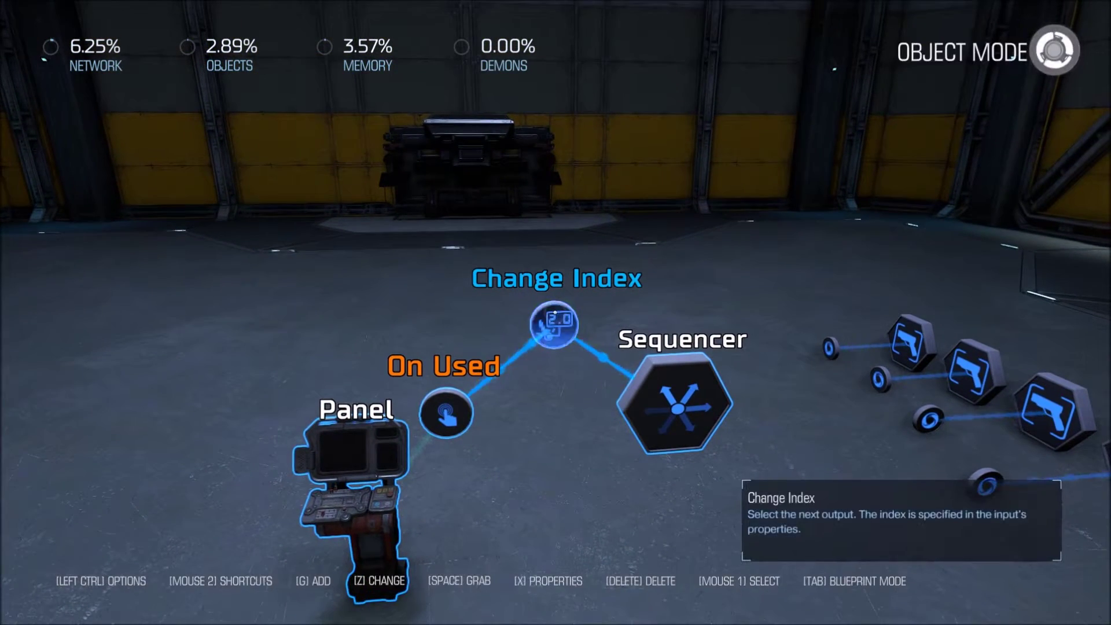
key("w")
key("d")
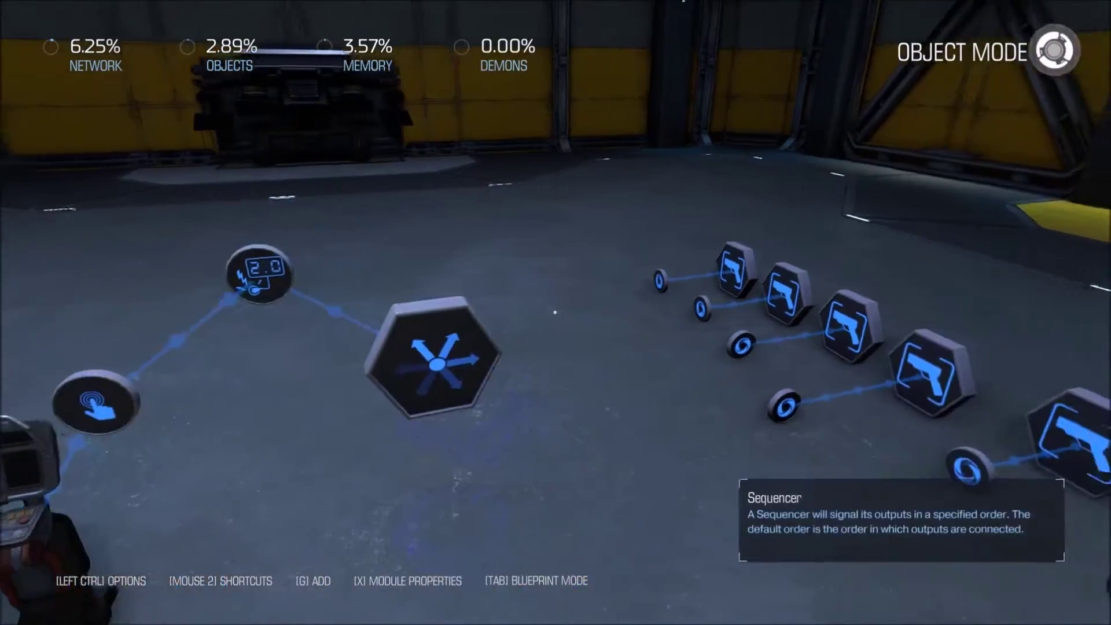
key("s")
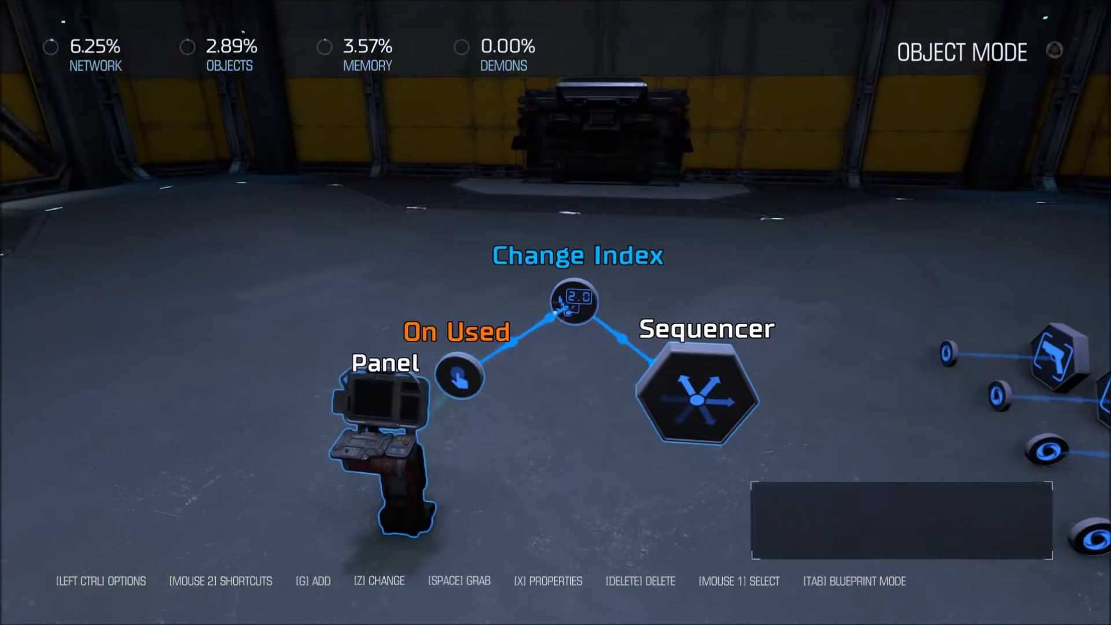
Switch the Change Index input's Index from a constant to the variable Random and apply it.
key("x")
key("s")
key("s")
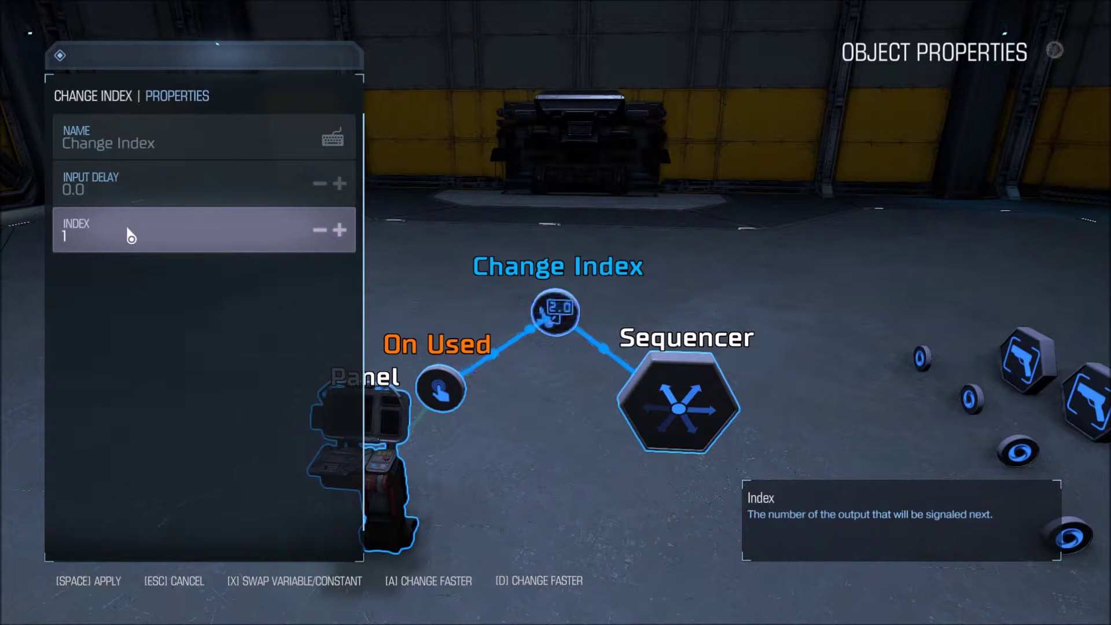
key("x")
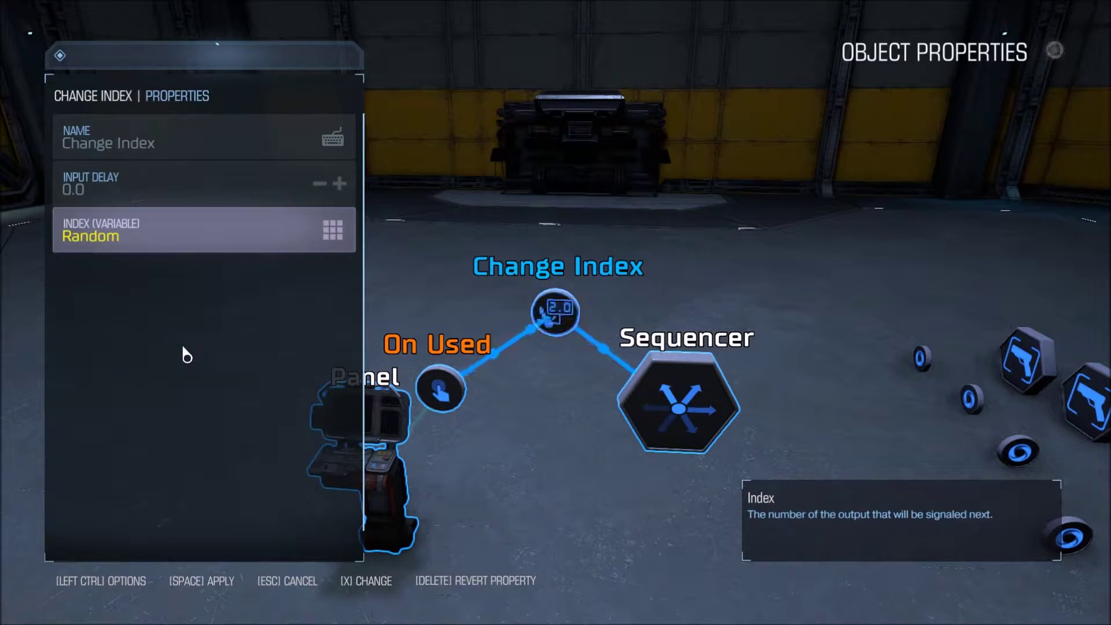
key("space")
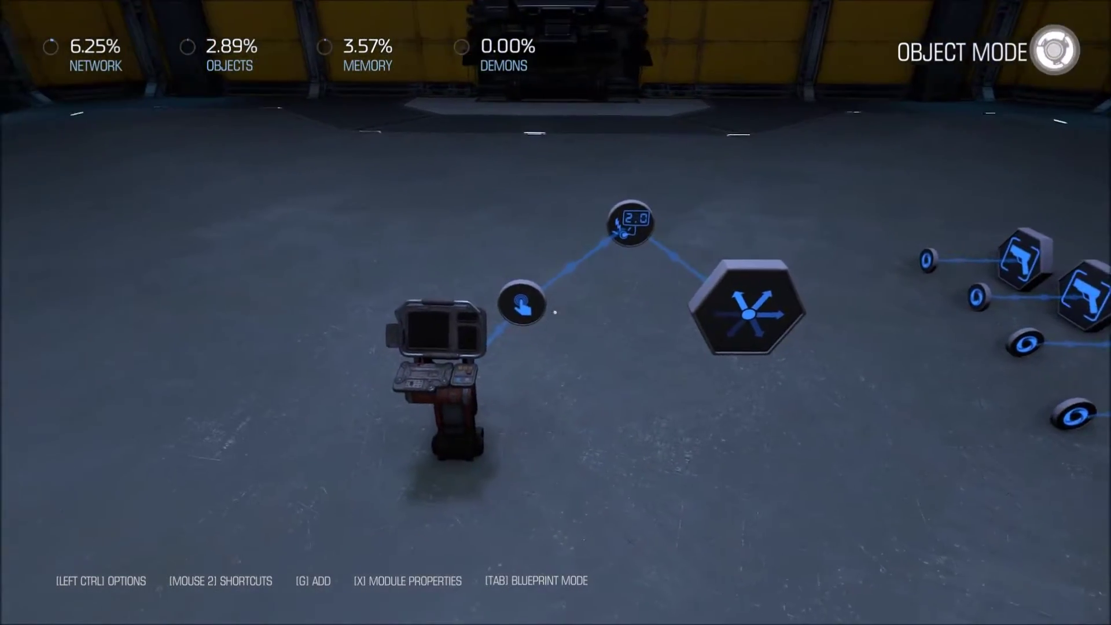
Connect the panel's On Used output to the Sequencer through a Signal input, and arrange it above the Change Index input.
left_click(558, 315)
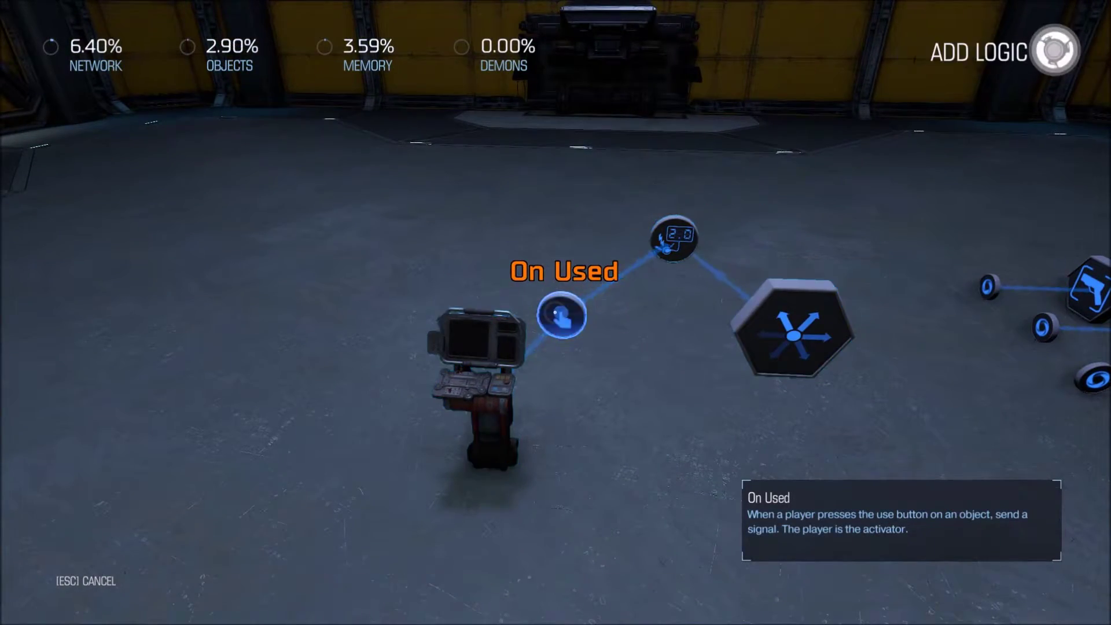
key("space")
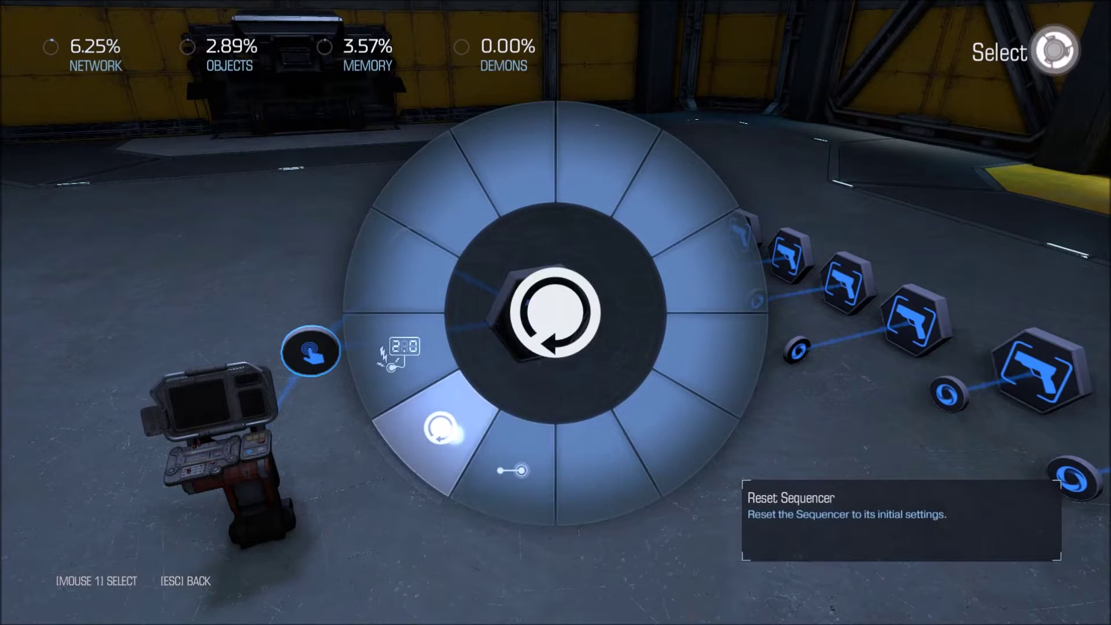
left_click(477, 466)
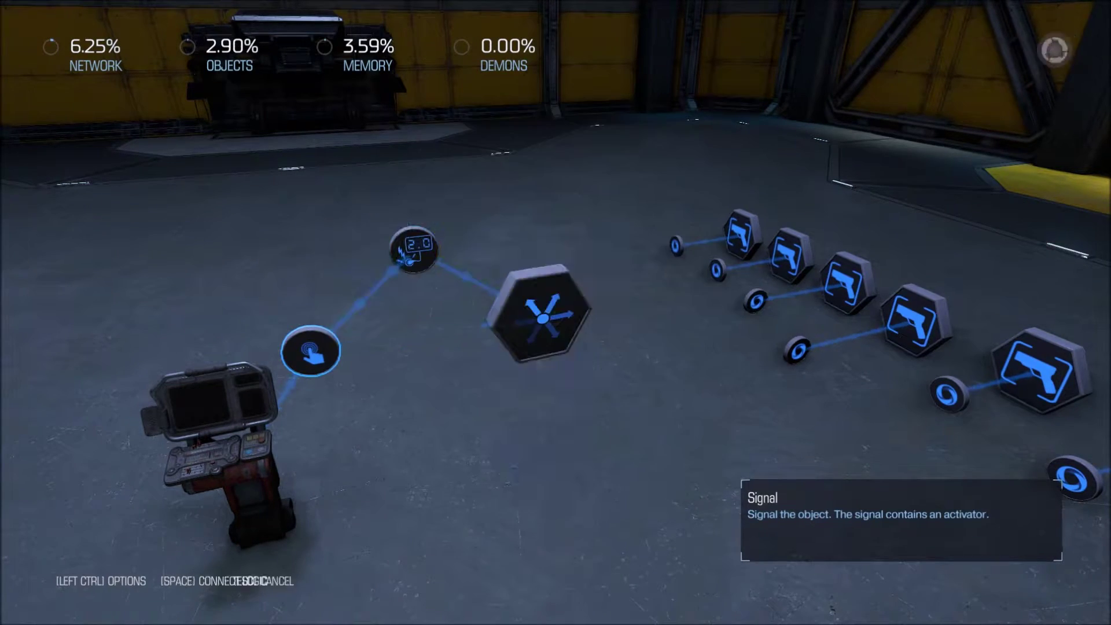
key("space")
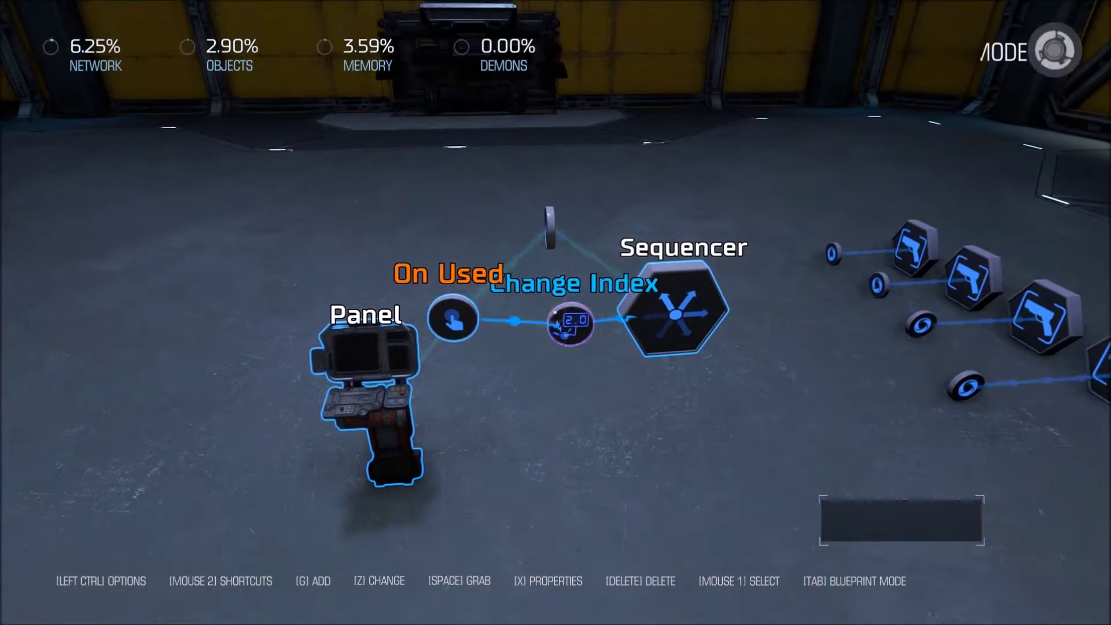
key("space")
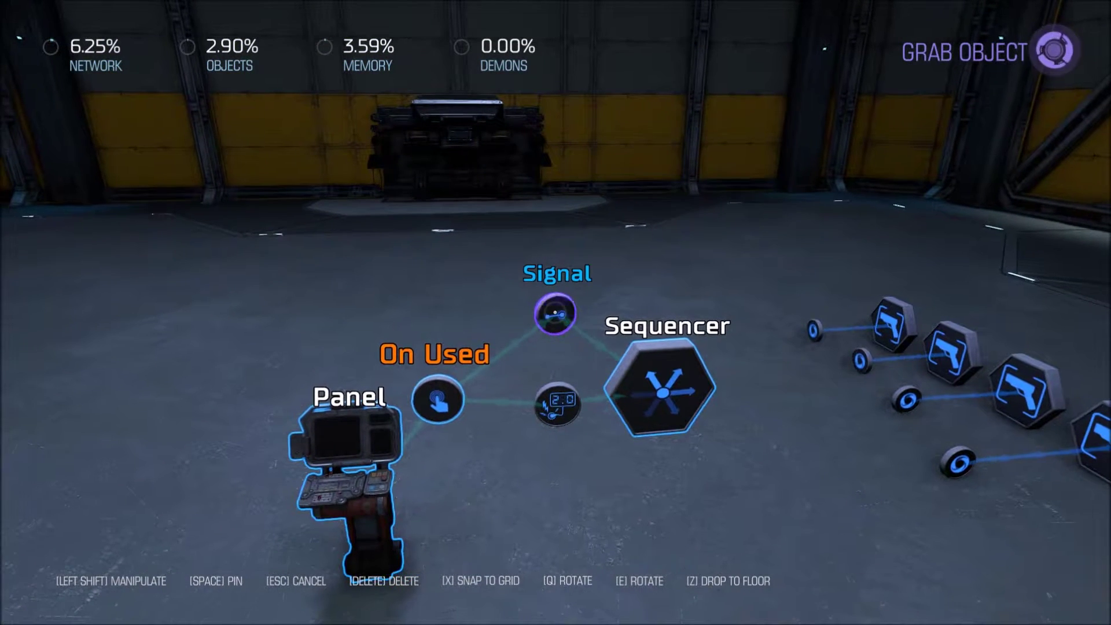
left_click(555, 312)
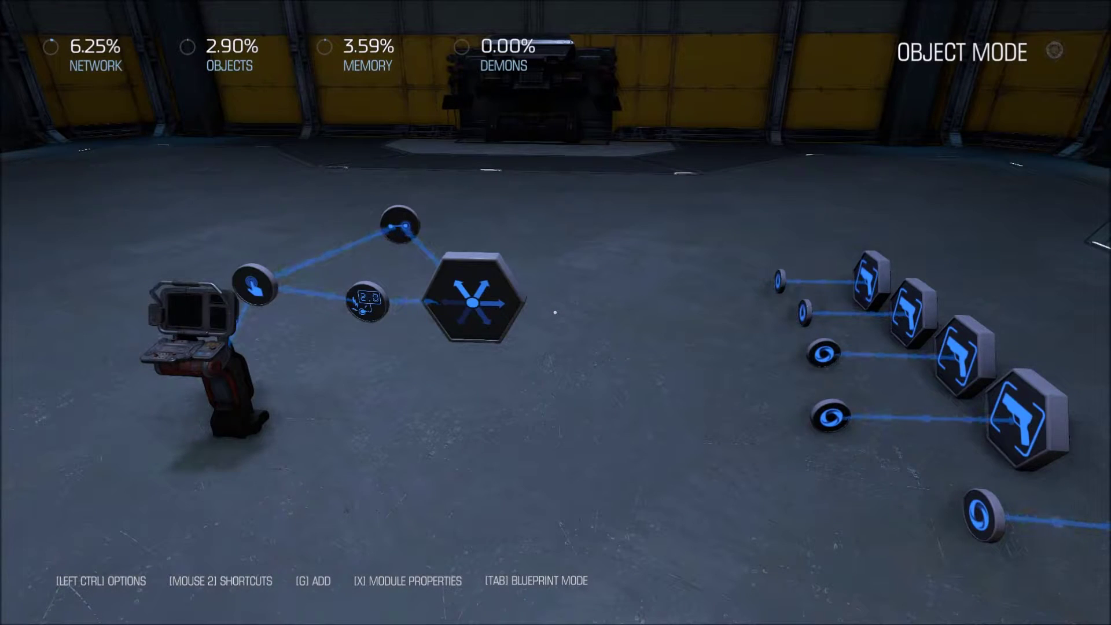
Configure the Sequencer with Repeat Sequence FALSE, Run One Output Per Signal TRUE and Shared Sequence FALSE.
mouse_move(555, 312)
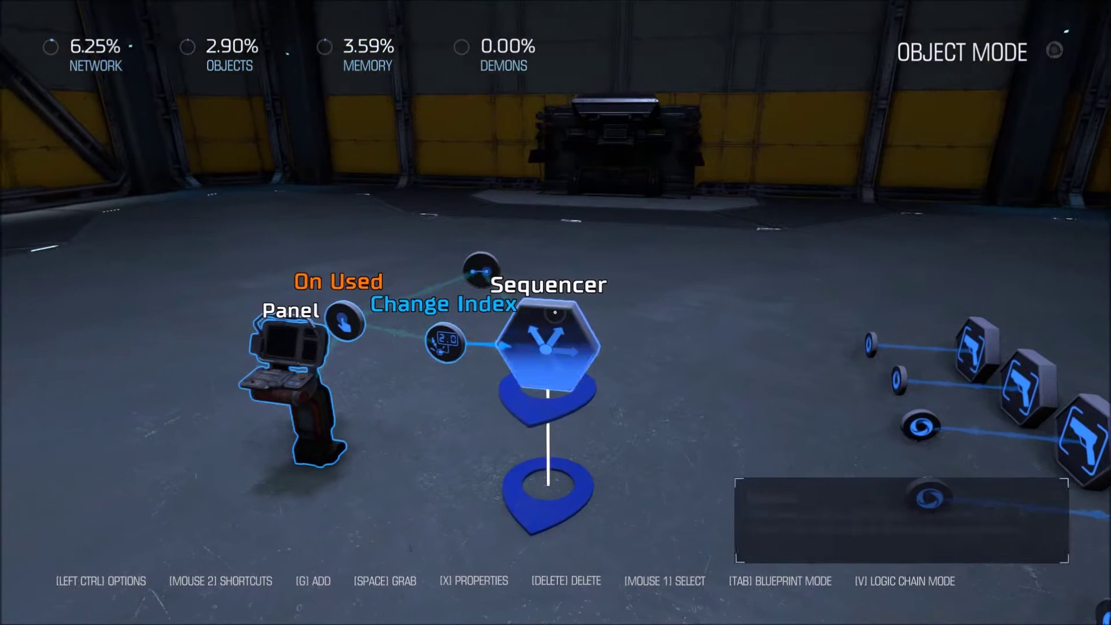
key("x")
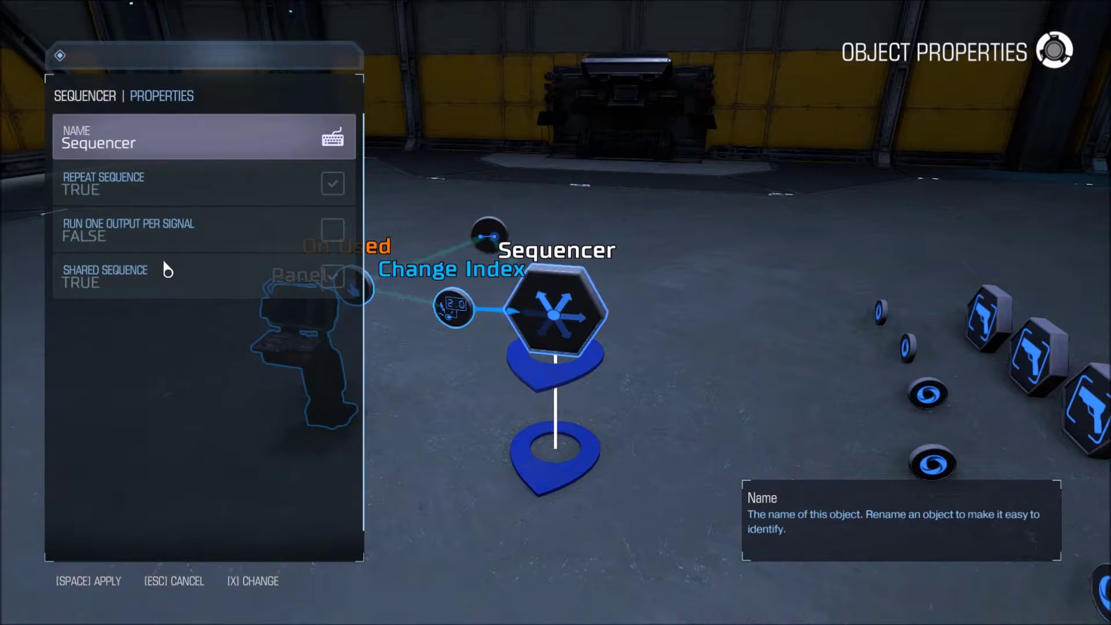
left_click(210, 188)
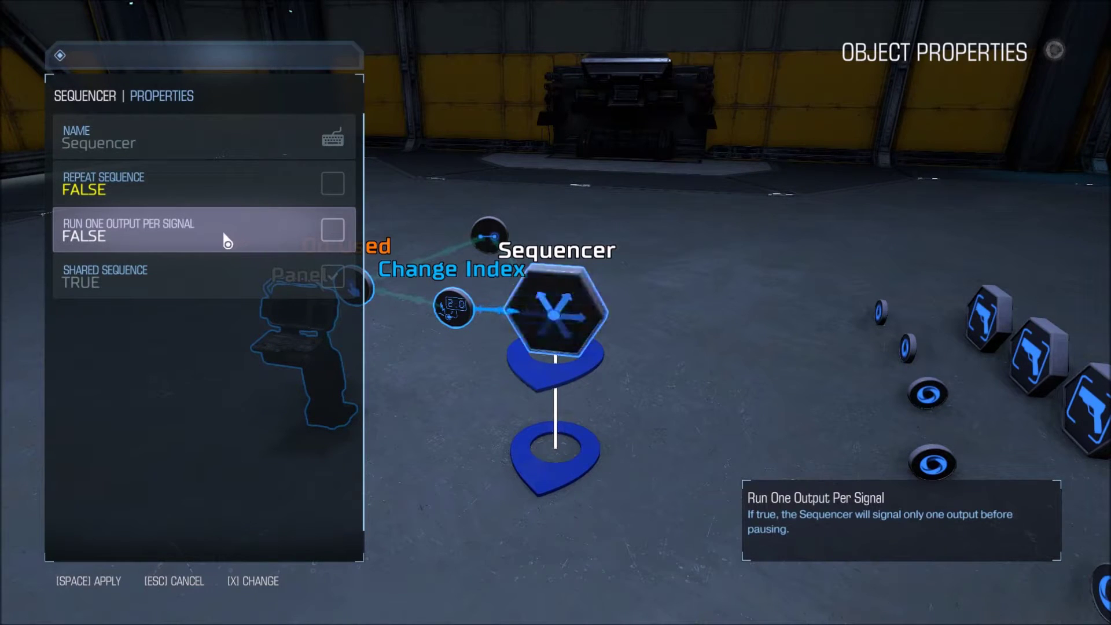
left_click(180, 237)
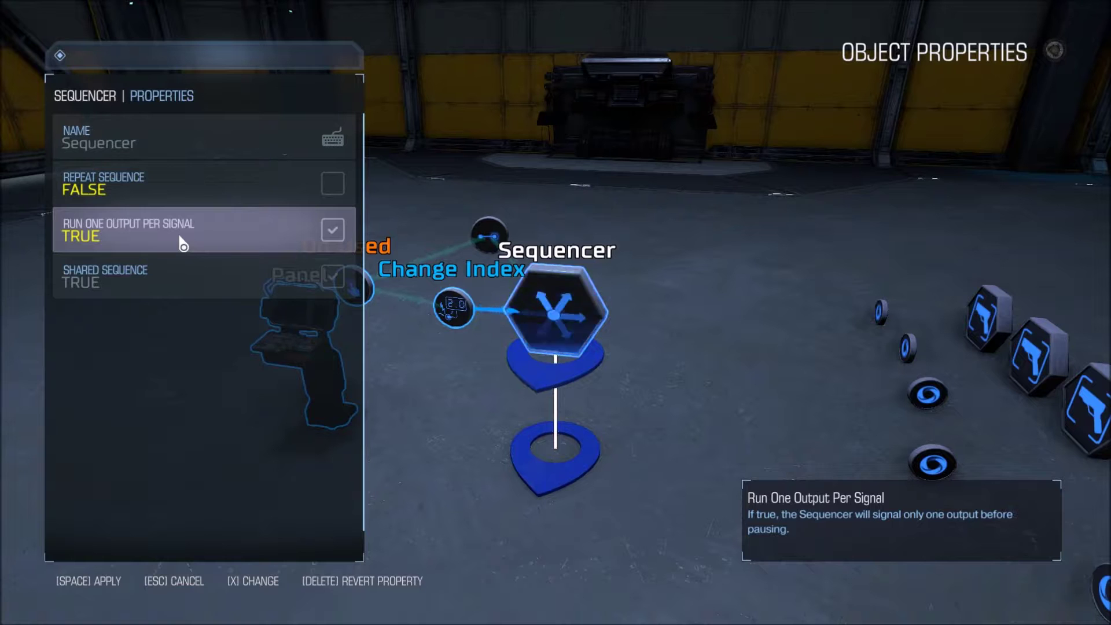
left_click(168, 288)
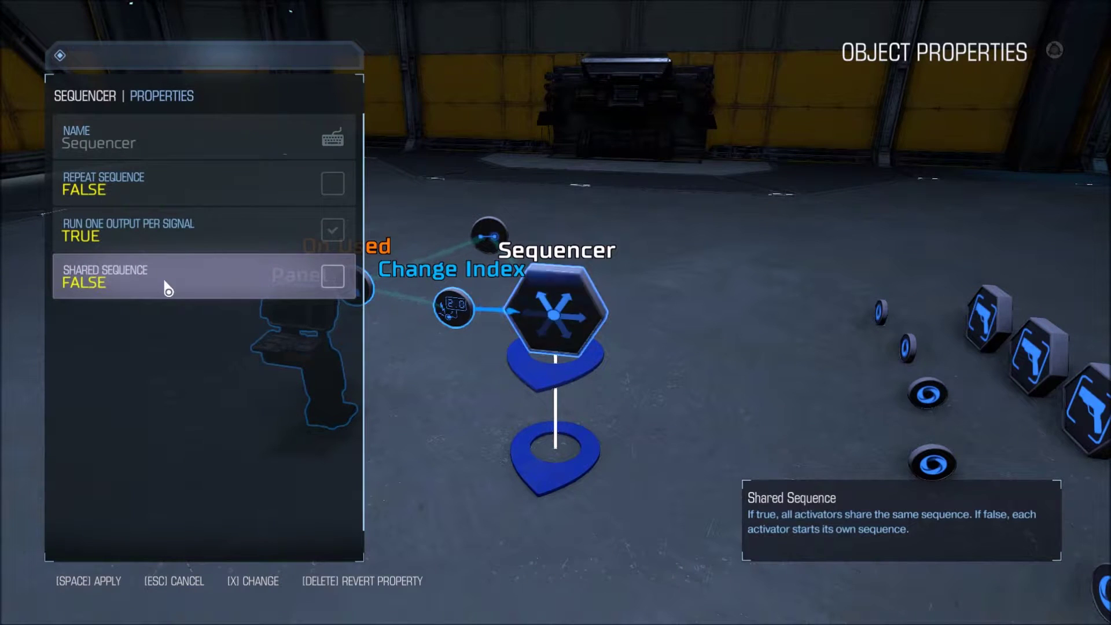
key("space")
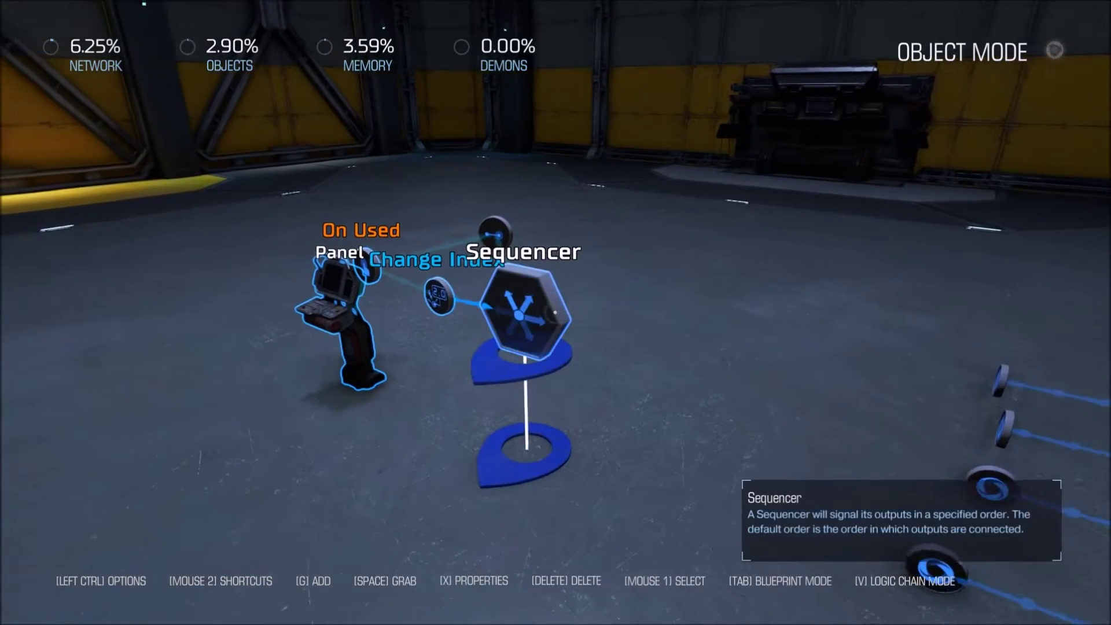
Connect an On Sequencer Signaled output to the farthest Spawn Weapon's Spawn Object input and place the output between them.
left_click(556, 313)
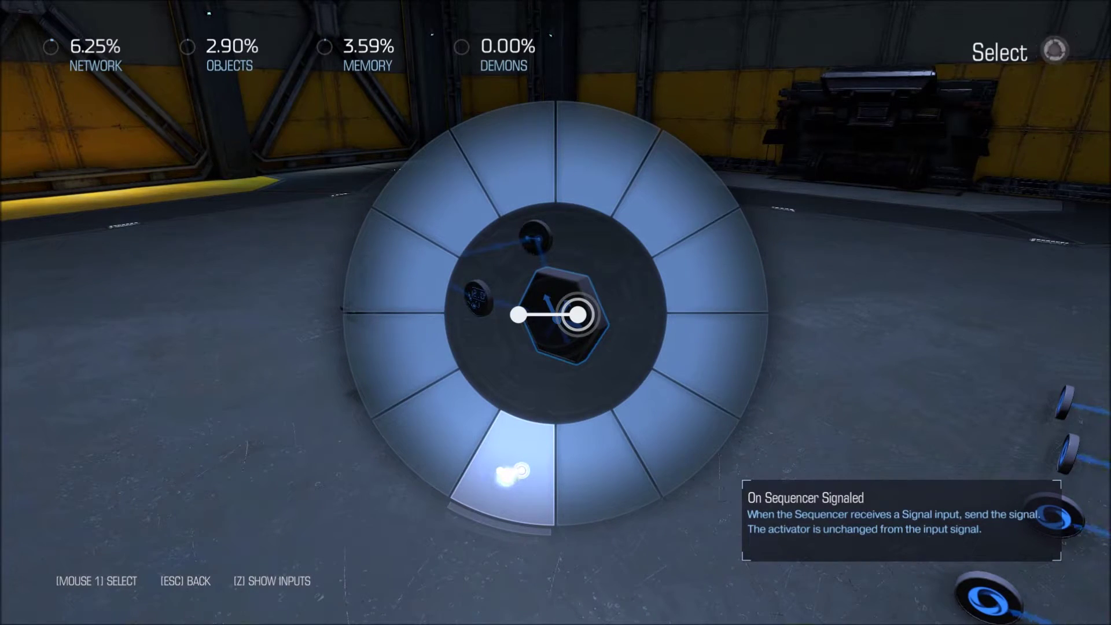
left_click(521, 469)
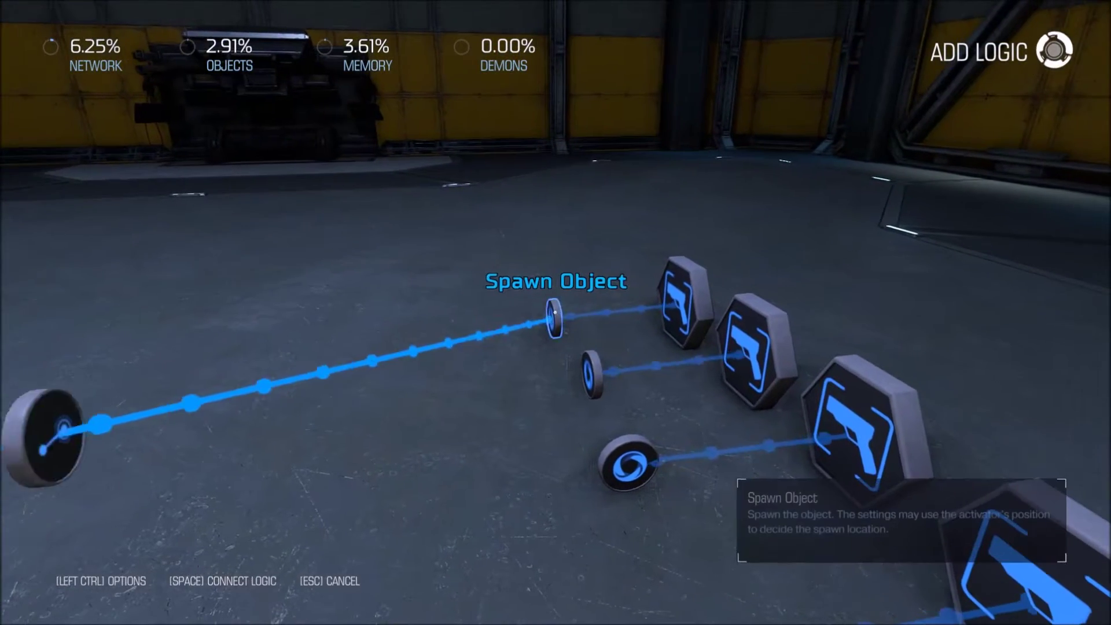
left_click(554, 313)
left_click(554, 312)
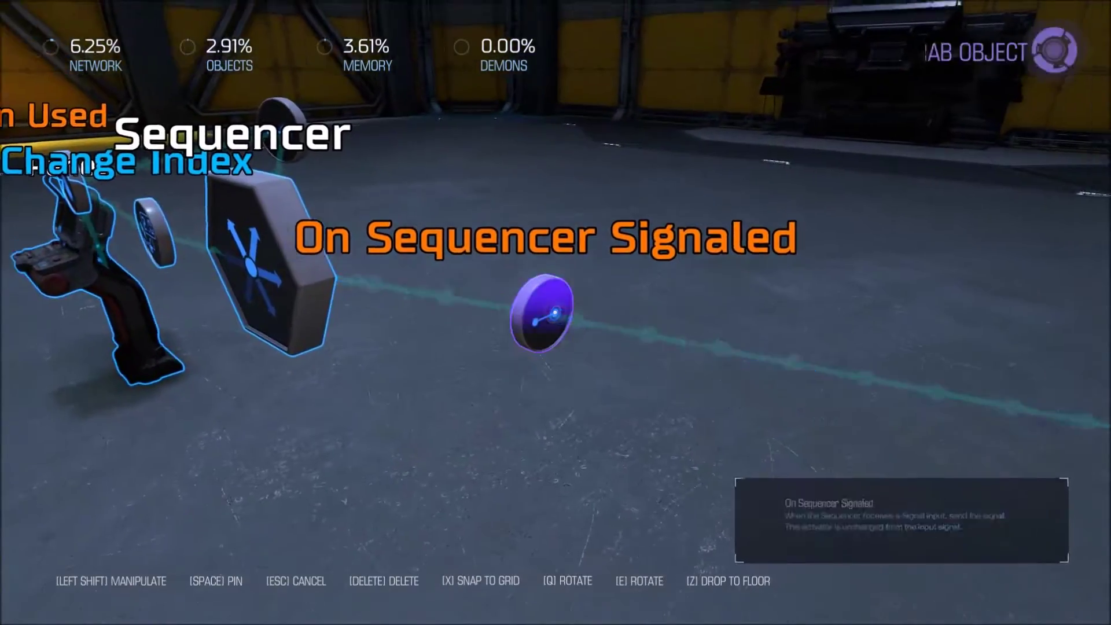
key("space")
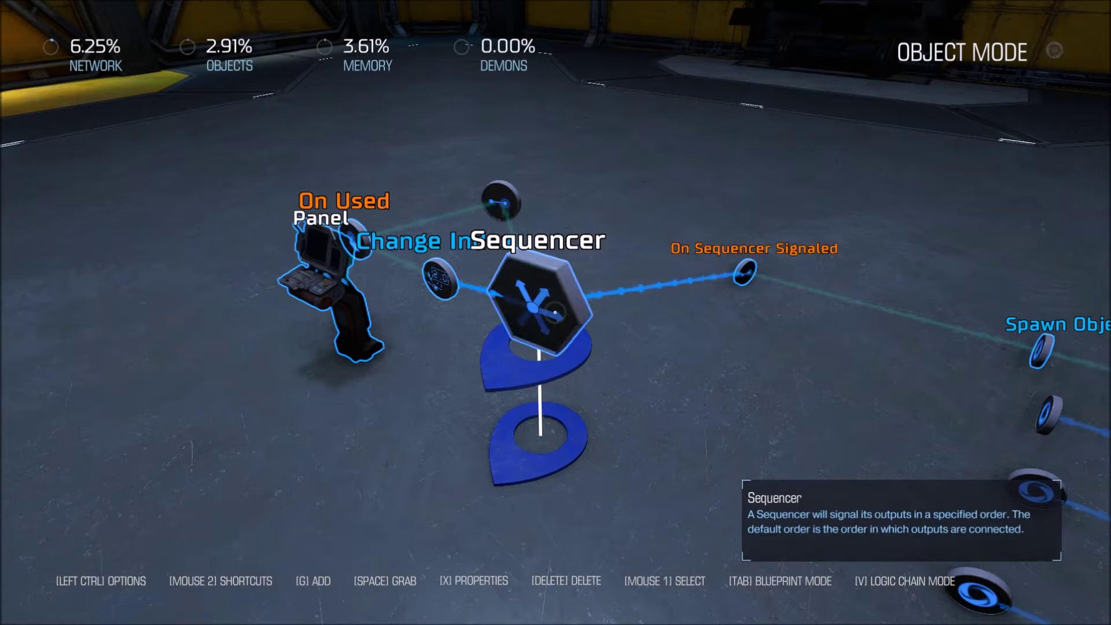
Connect a second On Sequencer Signaled output to the second Spawn Weapon's Spawn Object input and line it up beside the first.
left_click(554, 312)
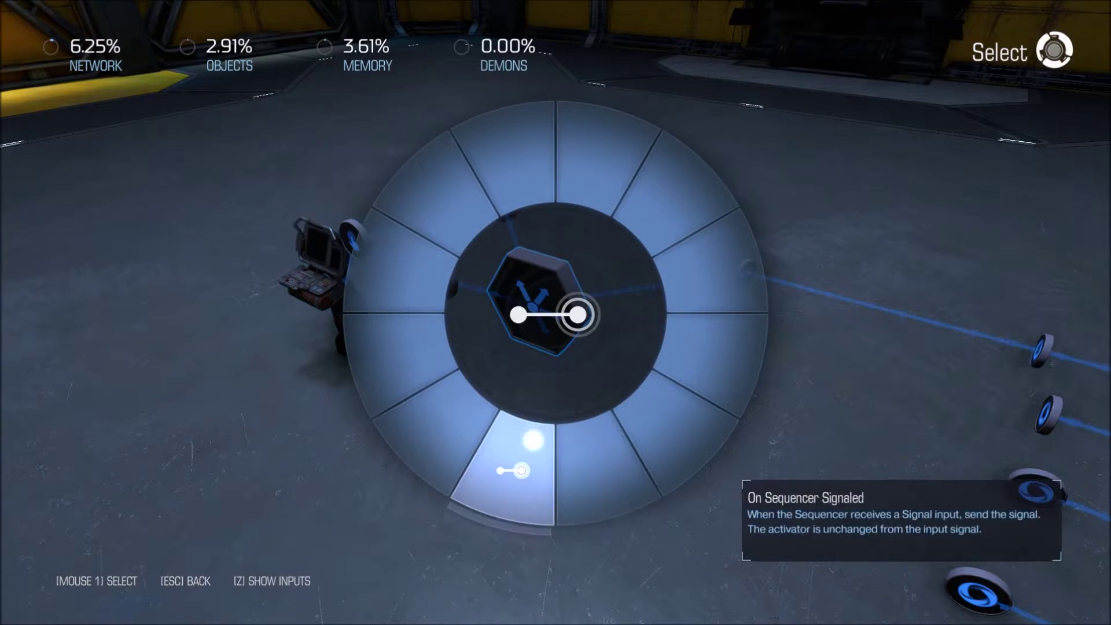
left_click(518, 463)
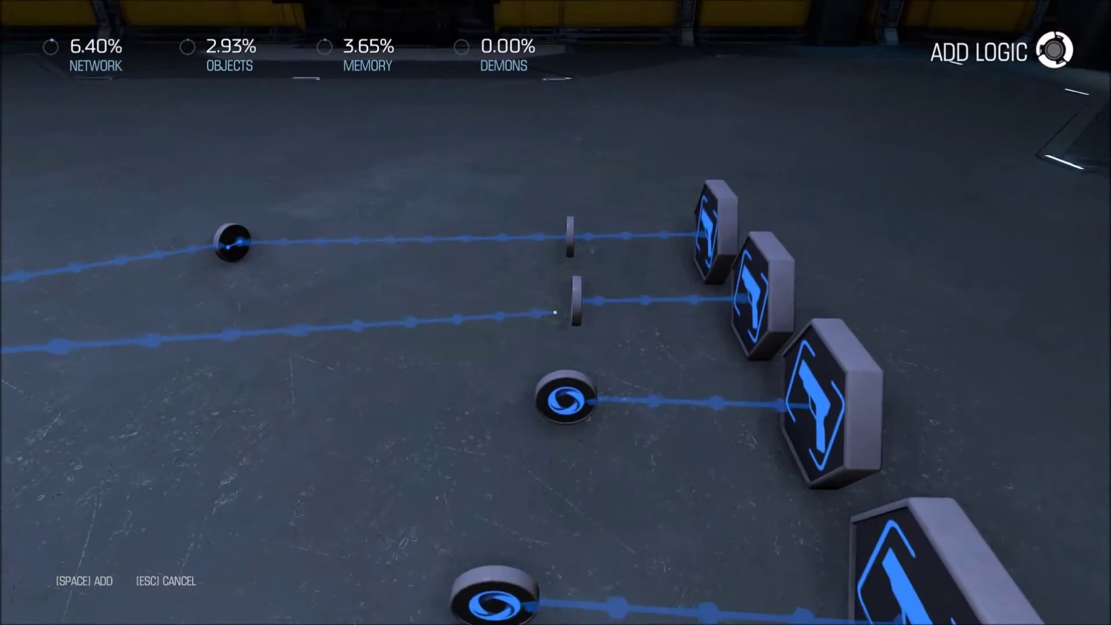
left_click(555, 312)
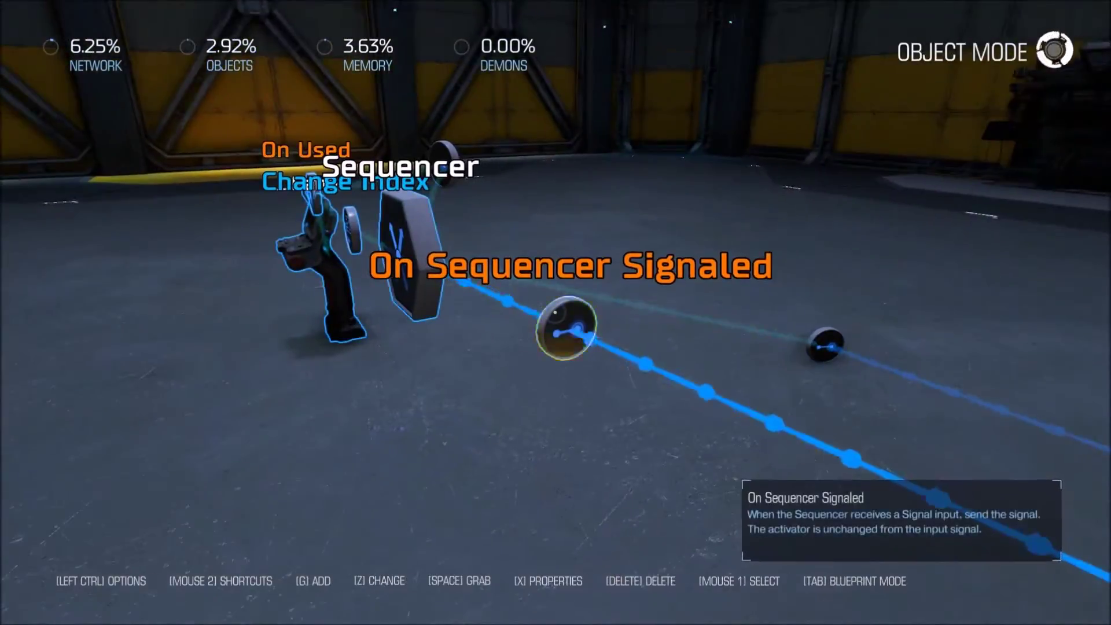
left_click(554, 312)
left_click(554, 312)
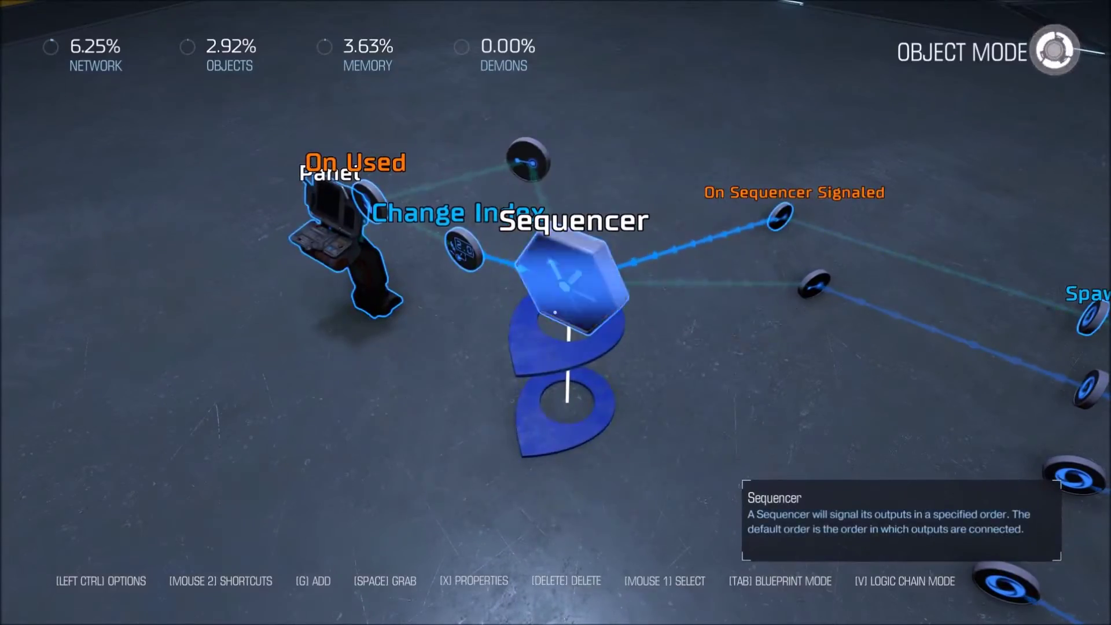
Connect a third On Sequencer Signaled output to the third Spawn Weapon's Spawn Object input and place it in the output row.
right_click(554, 312)
left_click(554, 312)
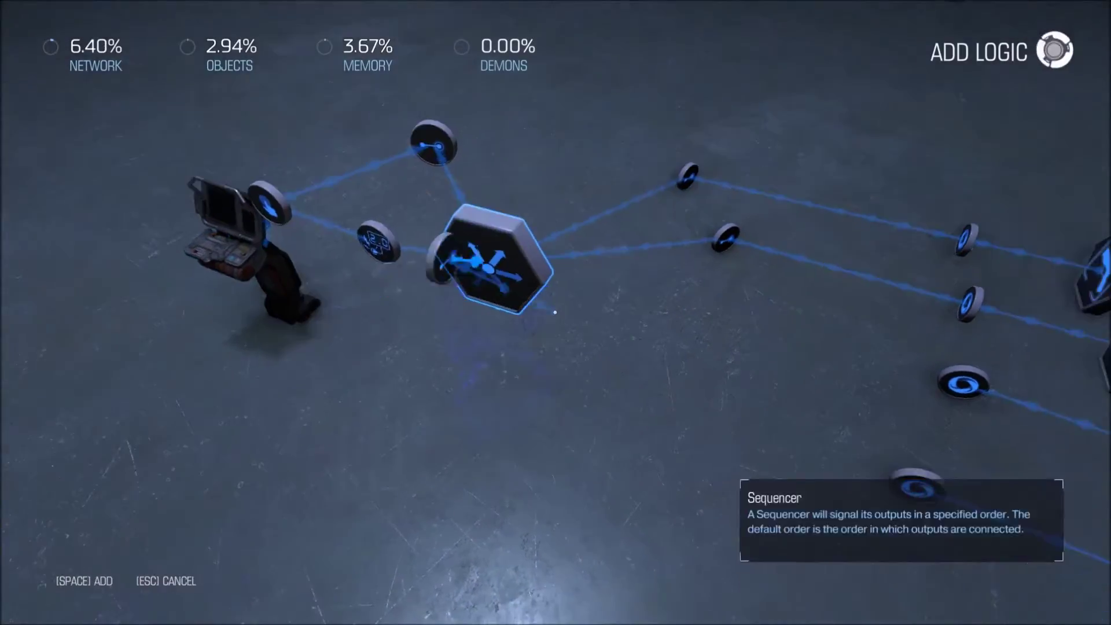
key("space")
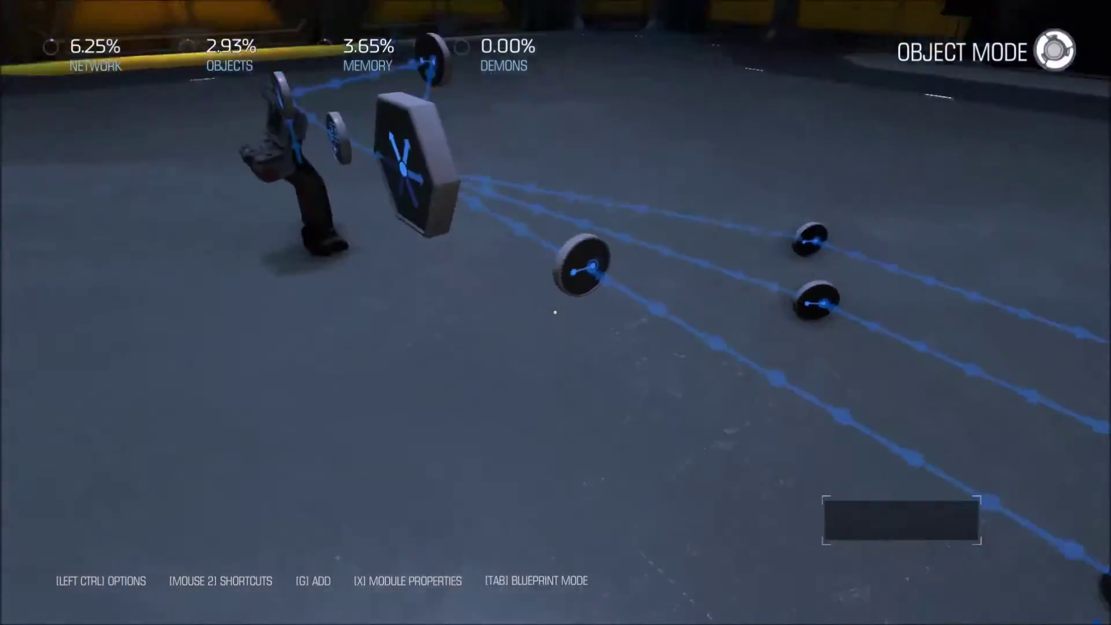
key("space")
left_click(554, 312)
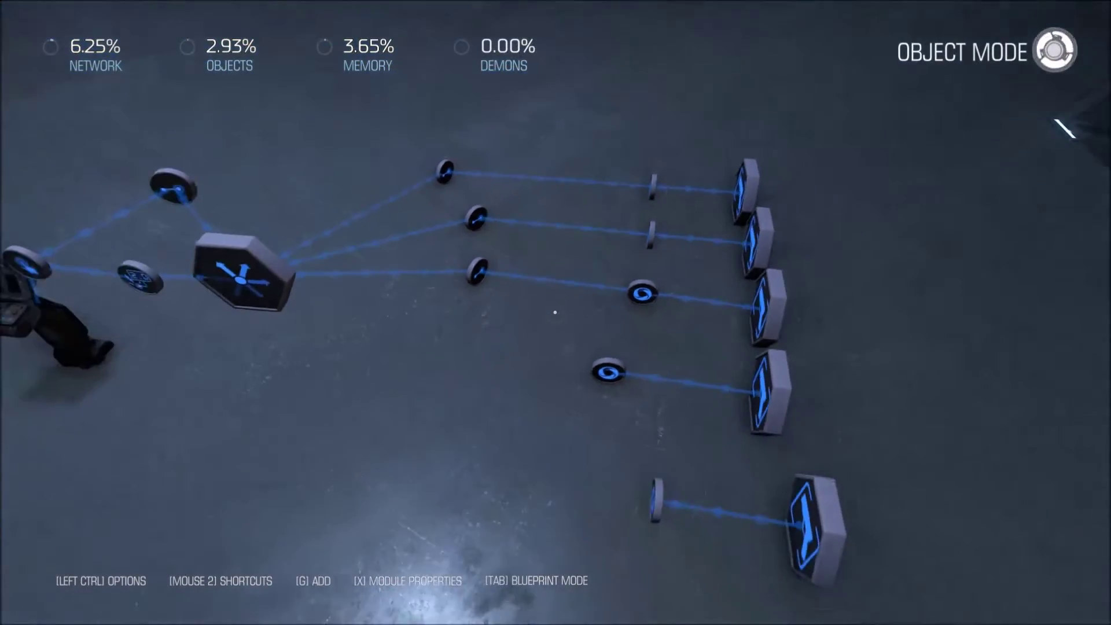
Reconnect the cleared Sequencer to the farthest Spawn Weapon's Spawn Object input with a new On Sequencer Signaled output.
key("w")
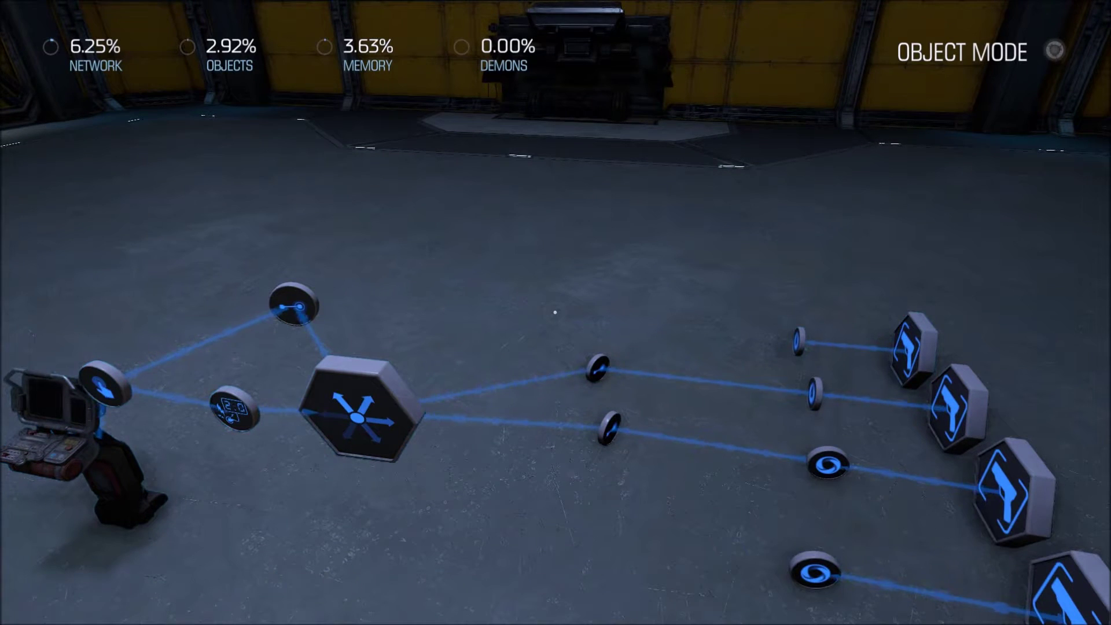
mouse_move(554, 312)
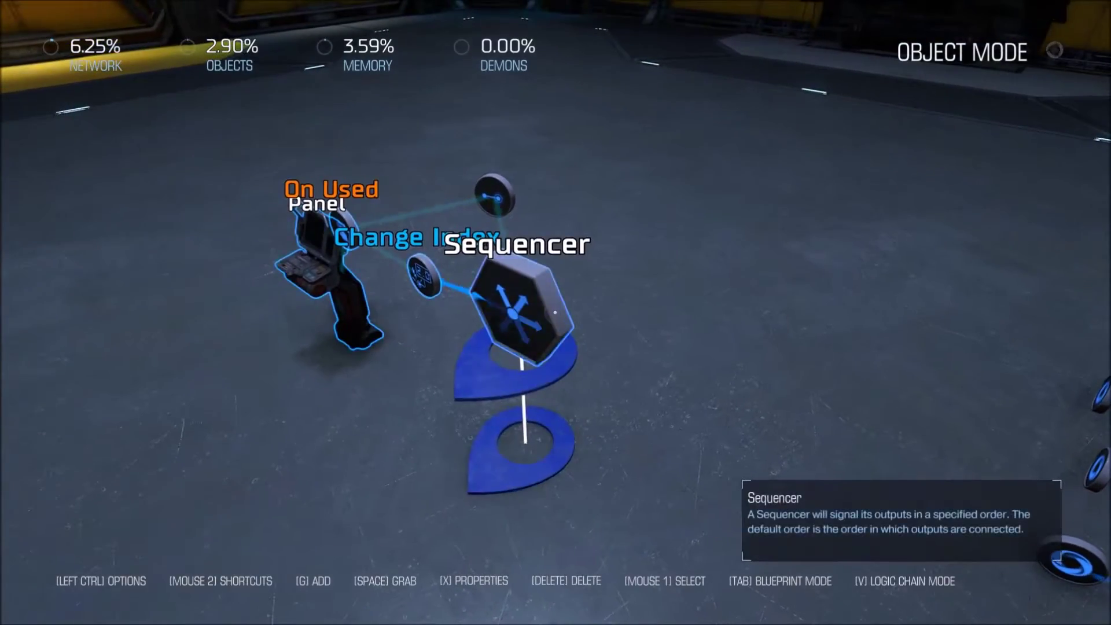
left_click(555, 313)
left_click(533, 434)
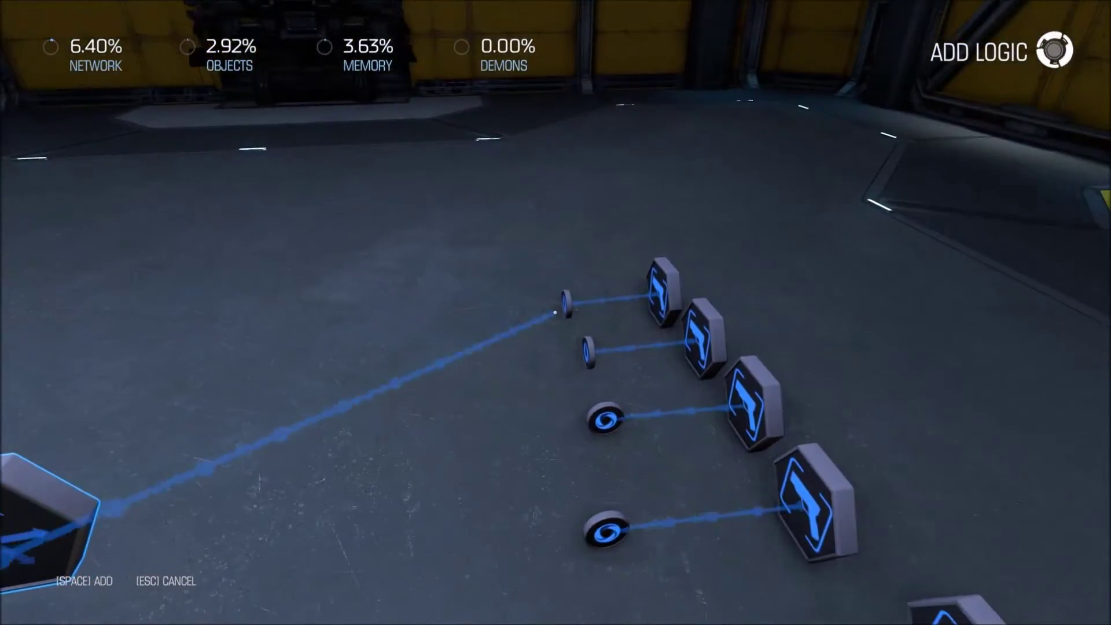